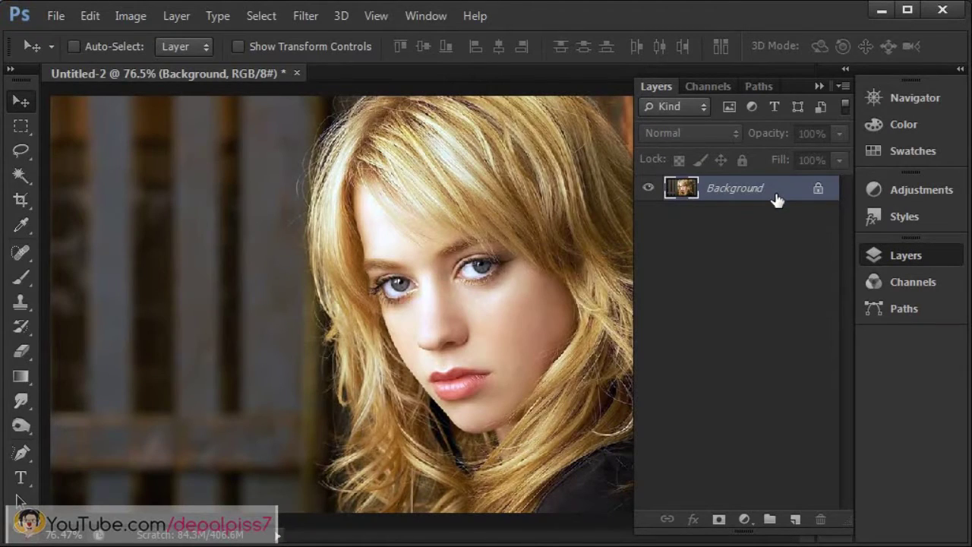
Step: Make a Background copy, apply the Default Black & White preset, and set it to Soft Light
{"action": "key", "text": "ctrl+j"}
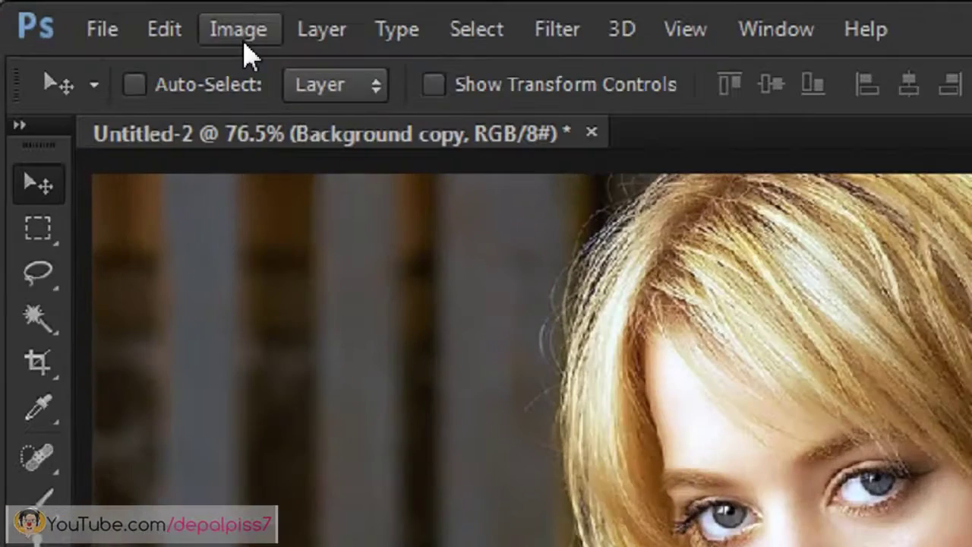
{"action": "left_click", "coordinate": [134, 22]}
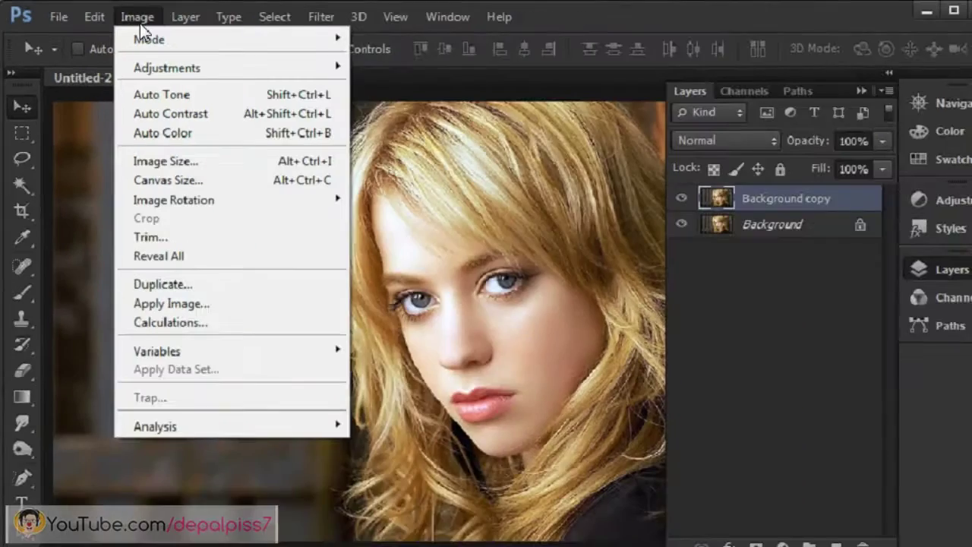
{"action": "mouse_move", "coordinate": [88, 51]}
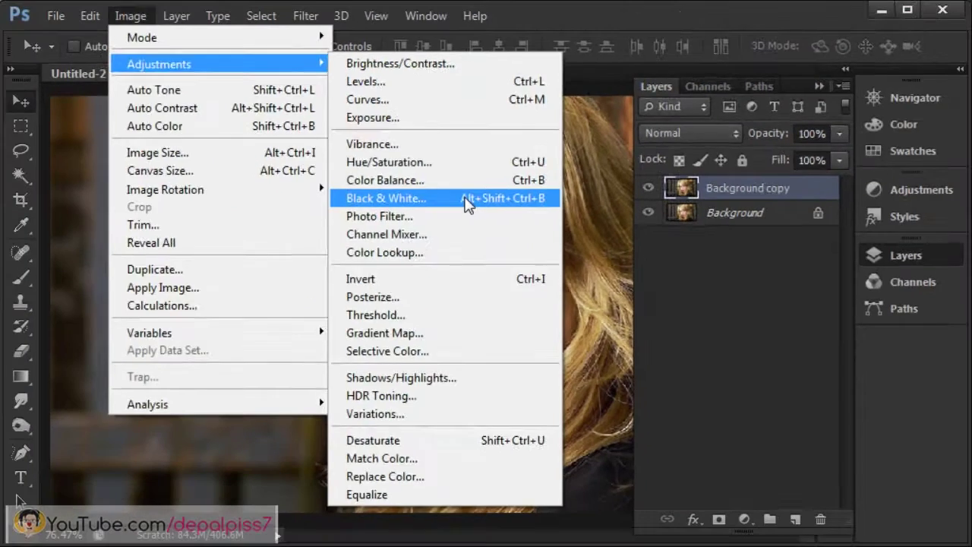
{"action": "left_click", "coordinate": [490, 287]}
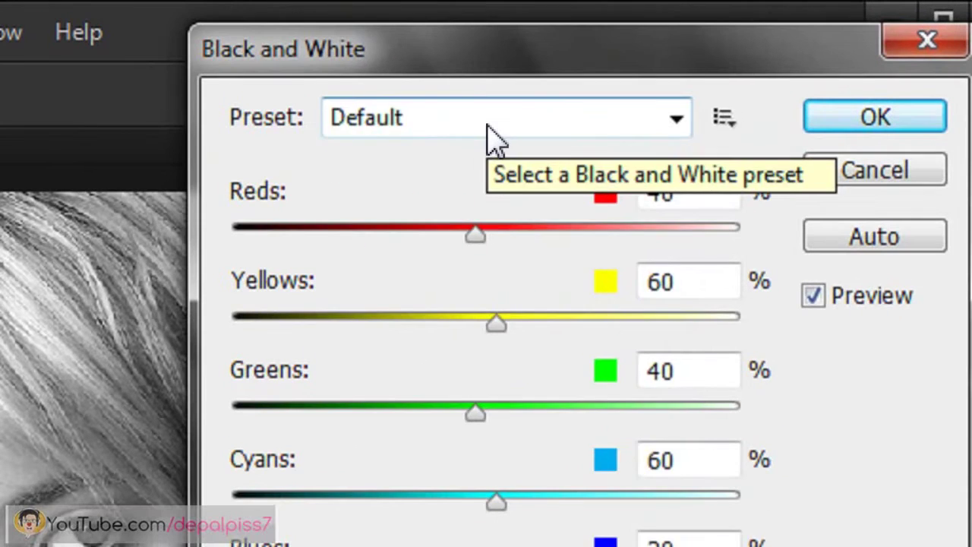
{"action": "left_click", "coordinate": [494, 137]}
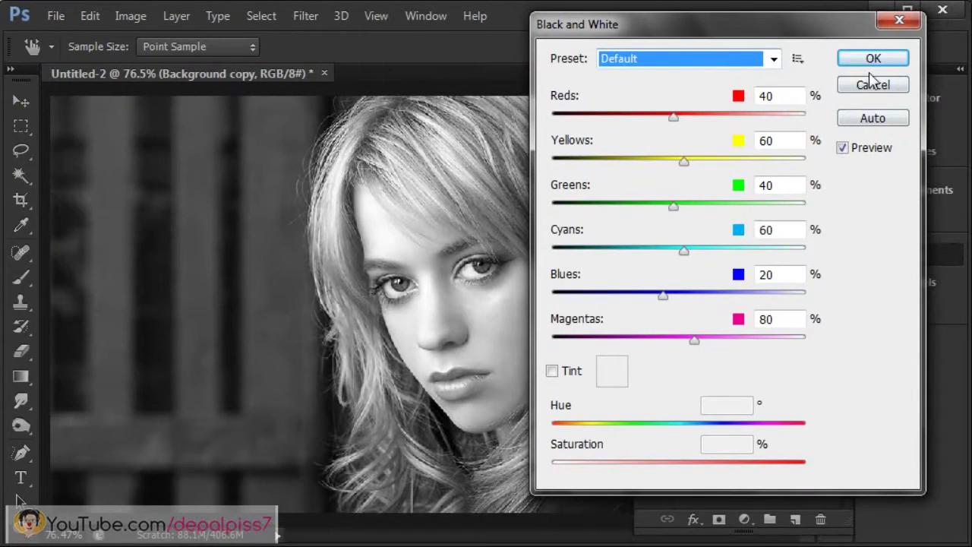
{"action": "left_click", "coordinate": [872, 62]}
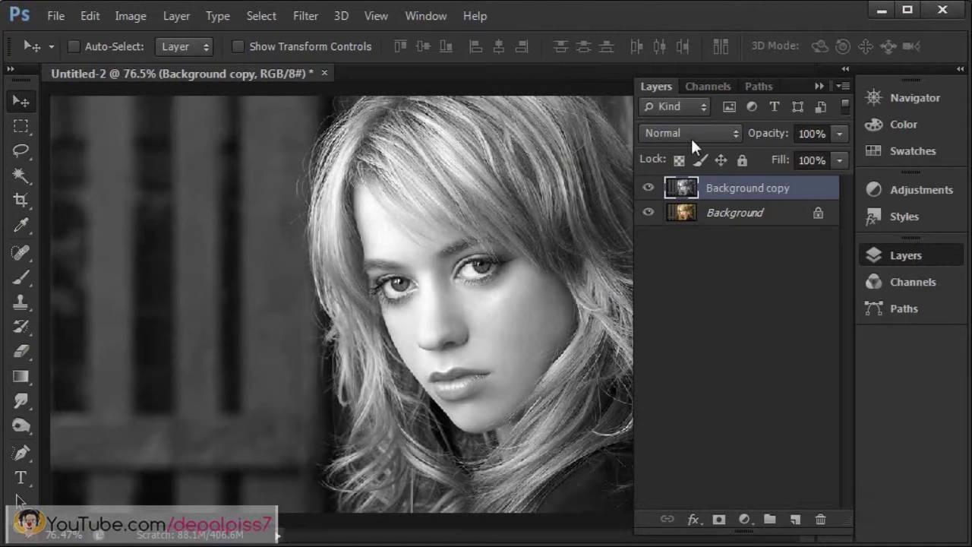
{"action": "left_click", "coordinate": [692, 135]}
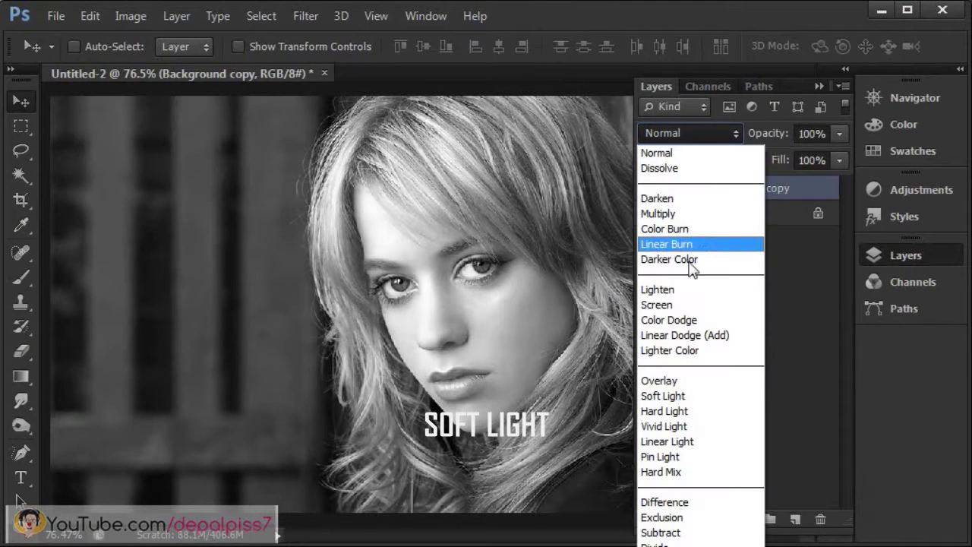
{"action": "left_click", "coordinate": [692, 397]}
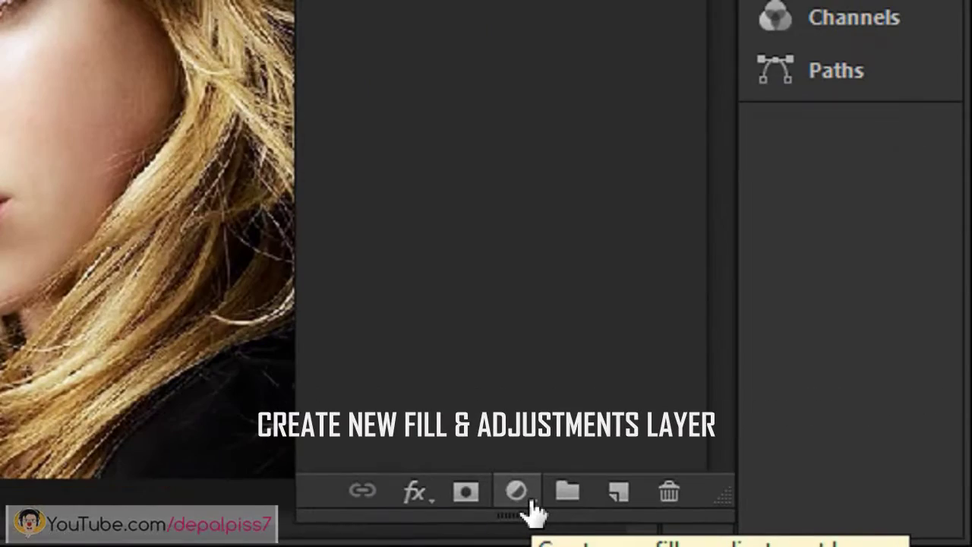
Step: Add a Levels 1 adjustment layer with its black input level set to 30
{"action": "left_click", "coordinate": [531, 503]}
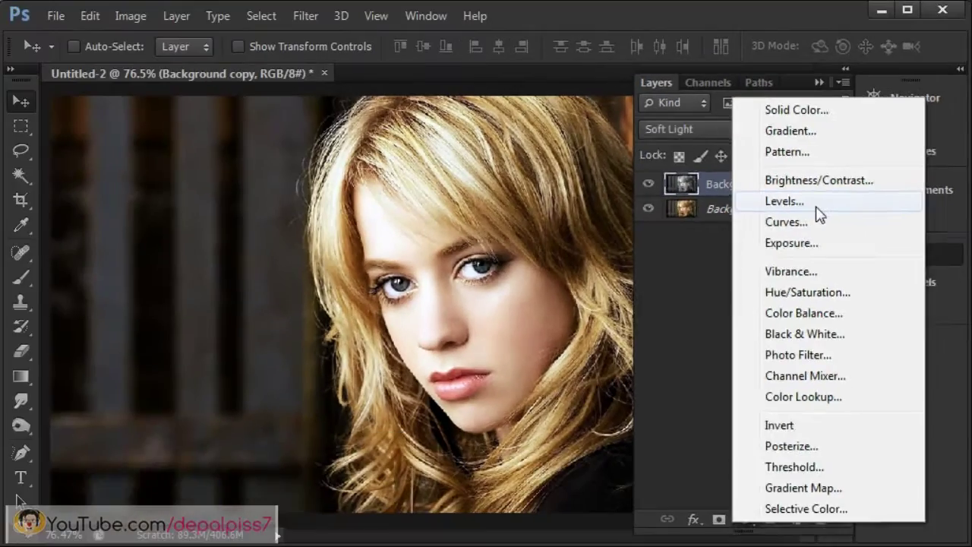
{"action": "left_click", "coordinate": [778, 227]}
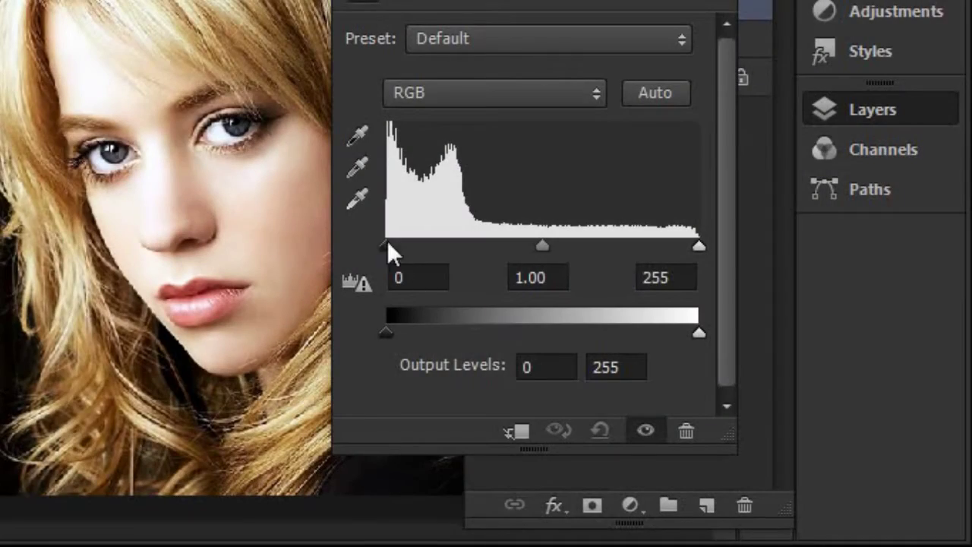
{"action": "left_click_drag", "start_coordinate": [388, 243], "coordinate": [413, 247]}
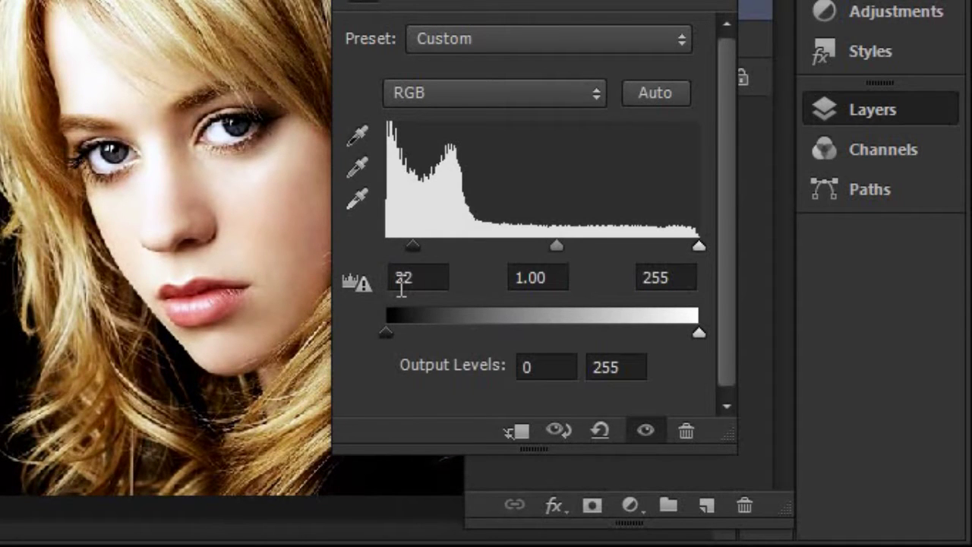
{"action": "left_click", "coordinate": [430, 282]}
{"action": "type", "text": "3"}
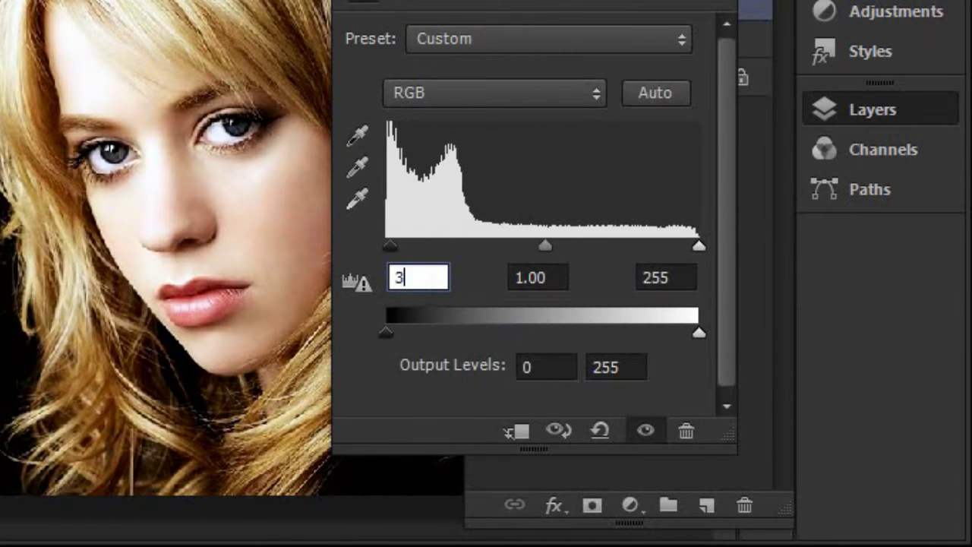
{"action": "type", "text": "0"}
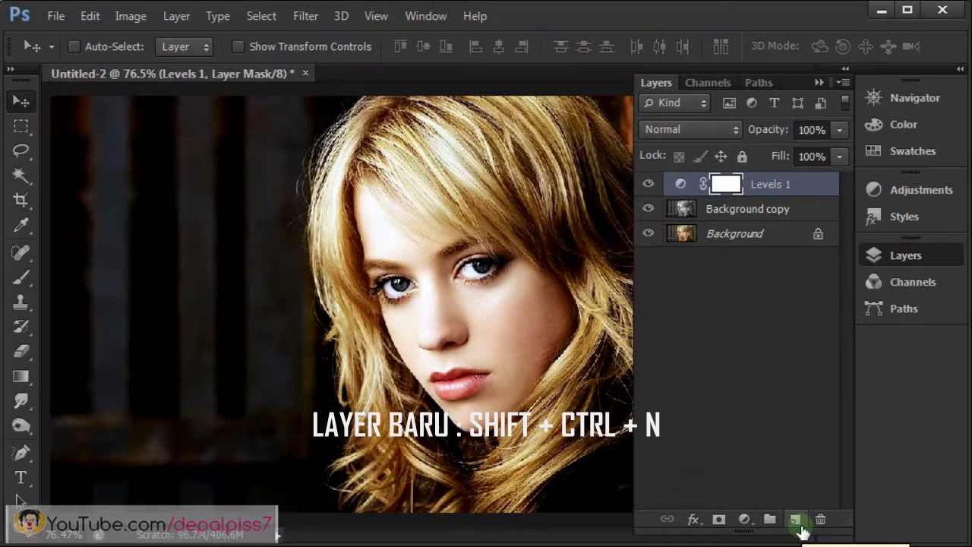
Step: Create a new Layer 1 and fill it with 50% Gray
{"action": "left_click", "coordinate": [741, 517]}
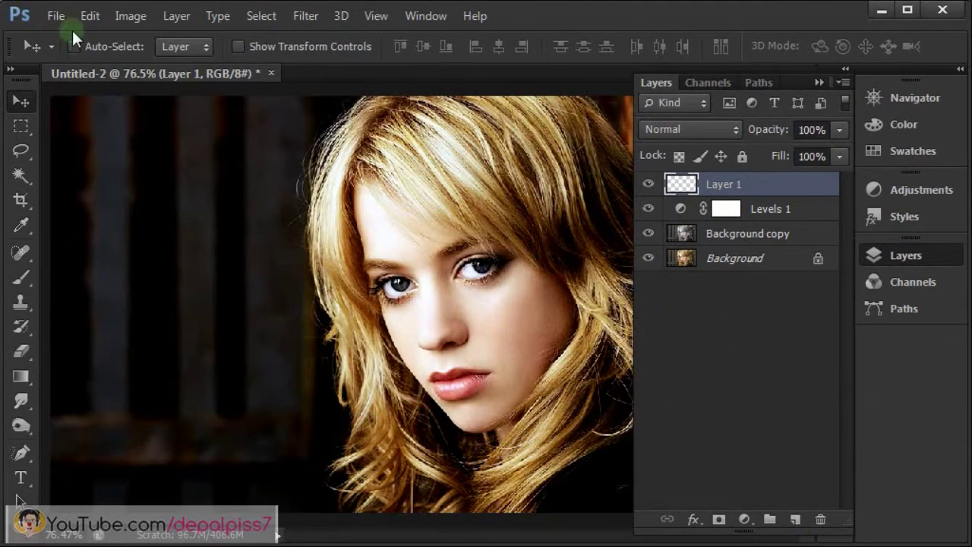
{"action": "left_click", "coordinate": [89, 16]}
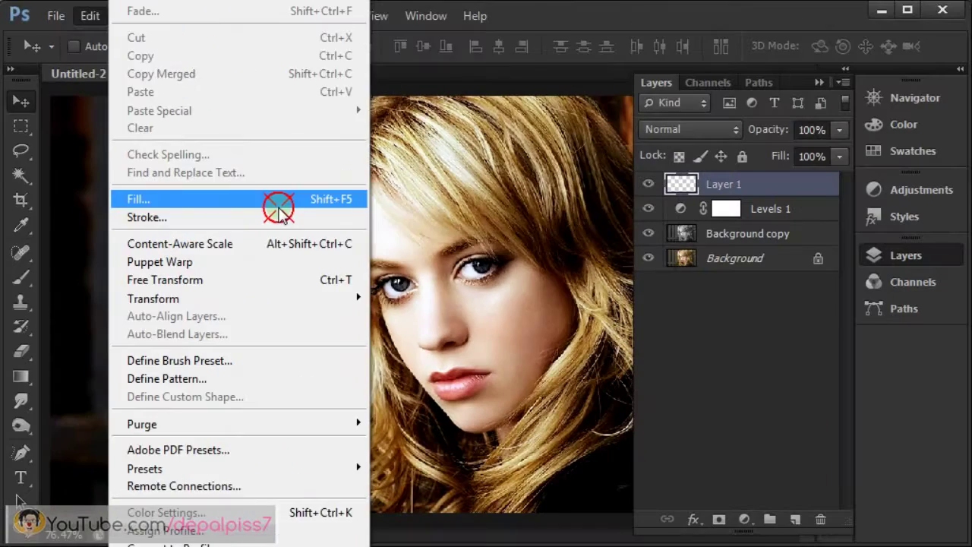
{"action": "left_click", "coordinate": [488, 268]}
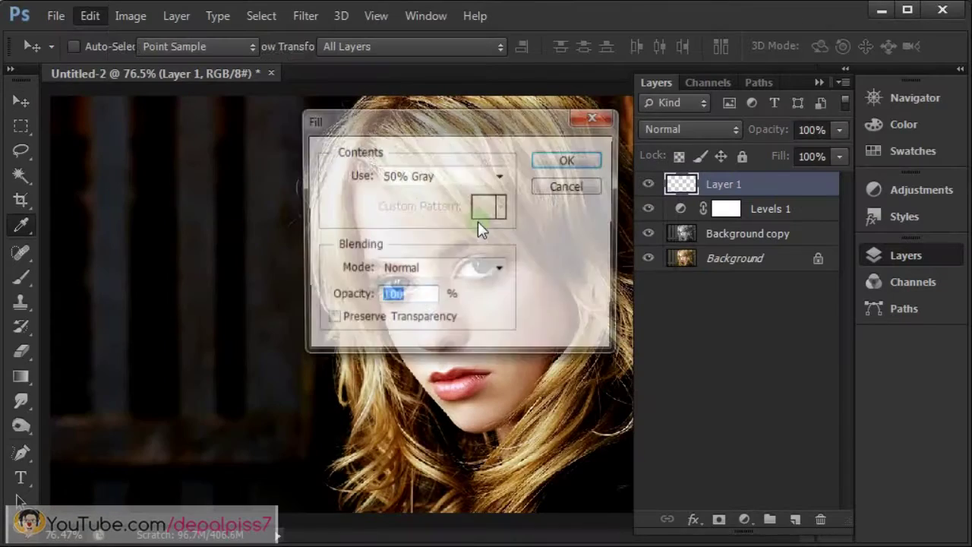
{"action": "left_click", "coordinate": [499, 177]}
{"action": "left_click", "coordinate": [499, 179]}
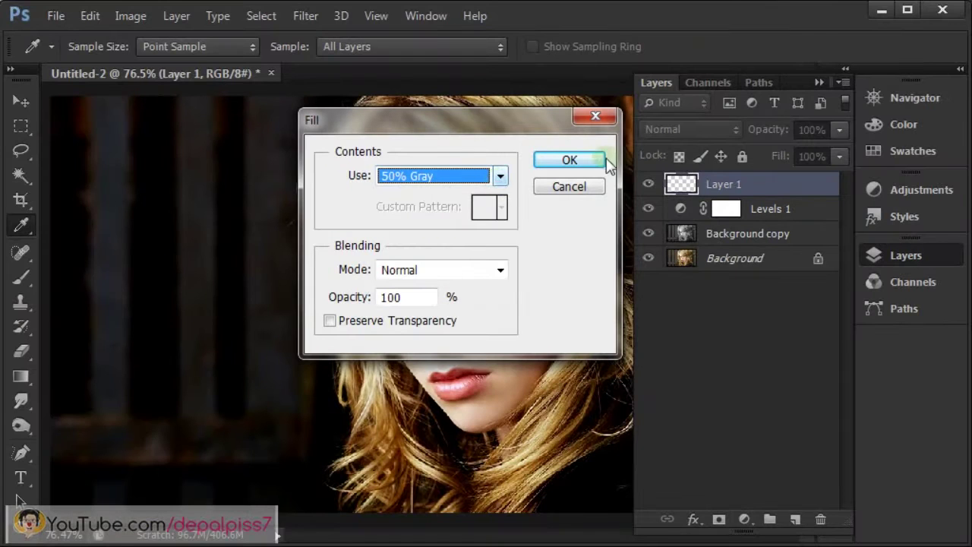
{"action": "left_click", "coordinate": [589, 158]}
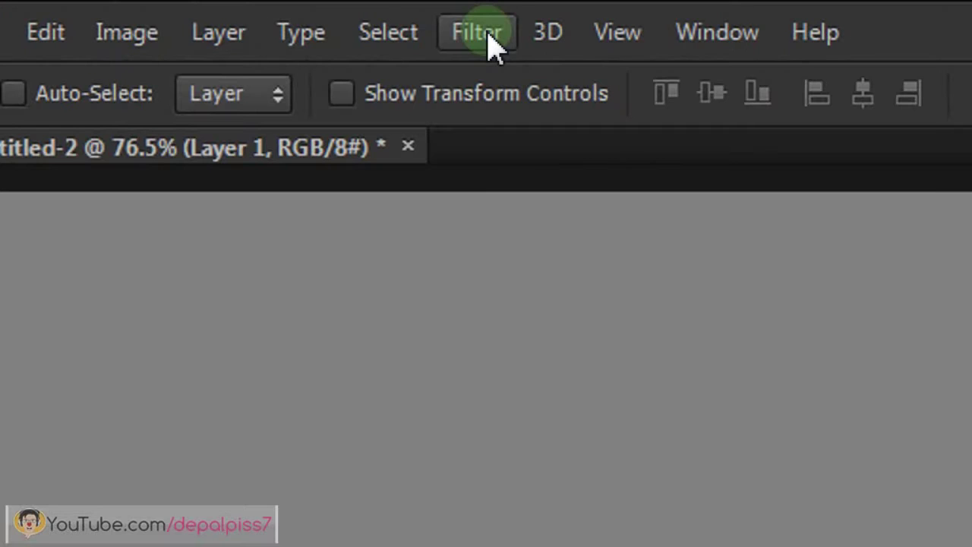
Step: Render a 105mm Prime lens flare at 120% brightness near the top-left corner
{"action": "left_click", "coordinate": [310, 15]}
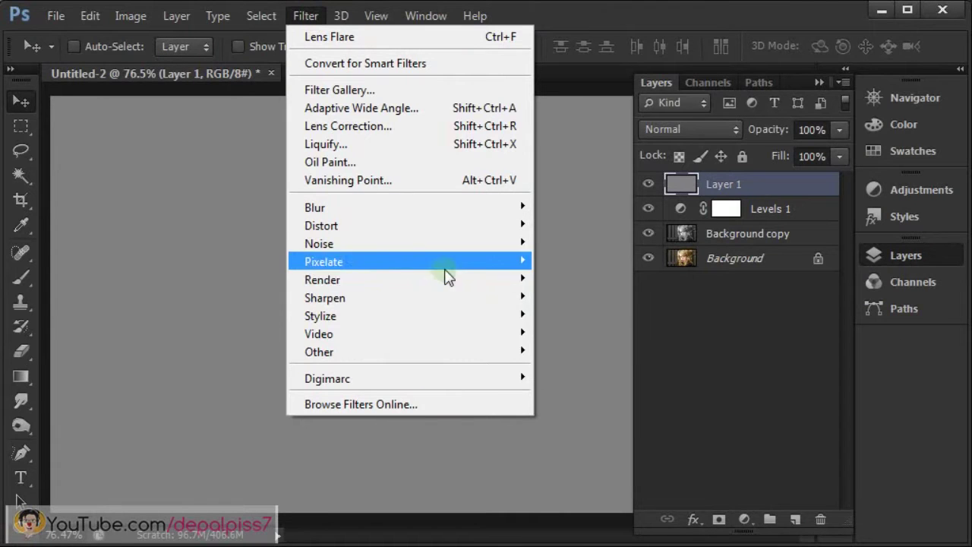
{"action": "mouse_move", "coordinate": [137, 161]}
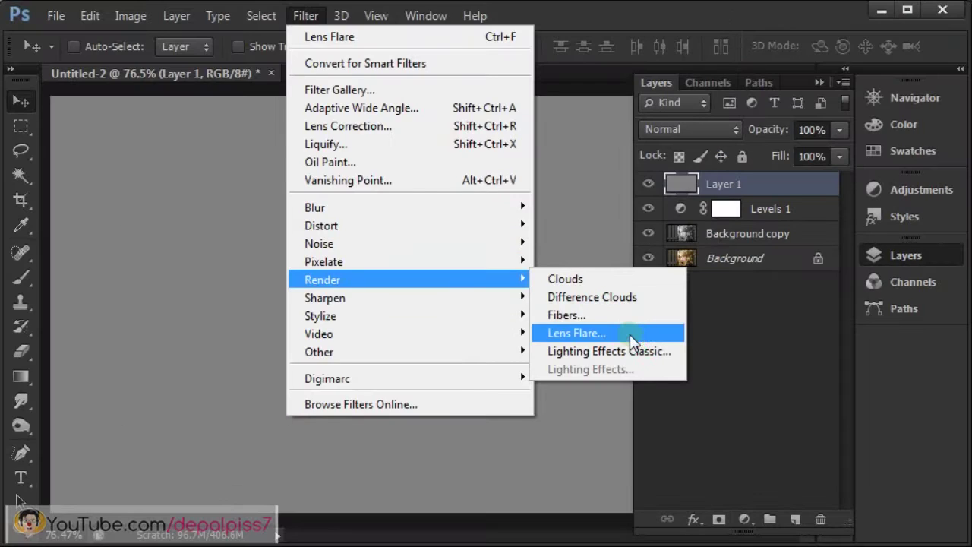
{"action": "left_click", "coordinate": [492, 285]}
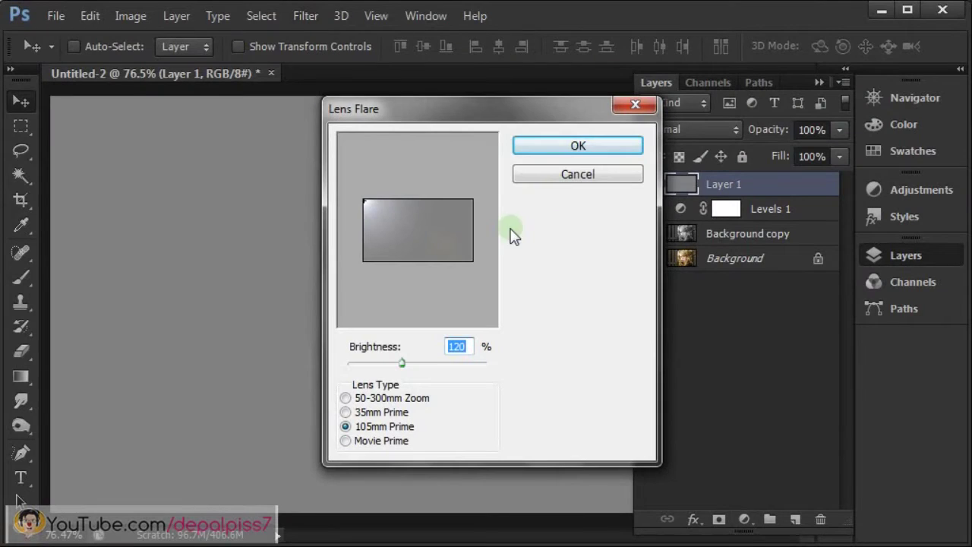
{"action": "mouse_move", "coordinate": [370, 201]}
{"action": "left_mouse_down"}
{"action": "mouse_move", "coordinate": [377, 206]}
{"action": "mouse_move", "coordinate": [360, 205]}
{"action": "left_mouse_up"}
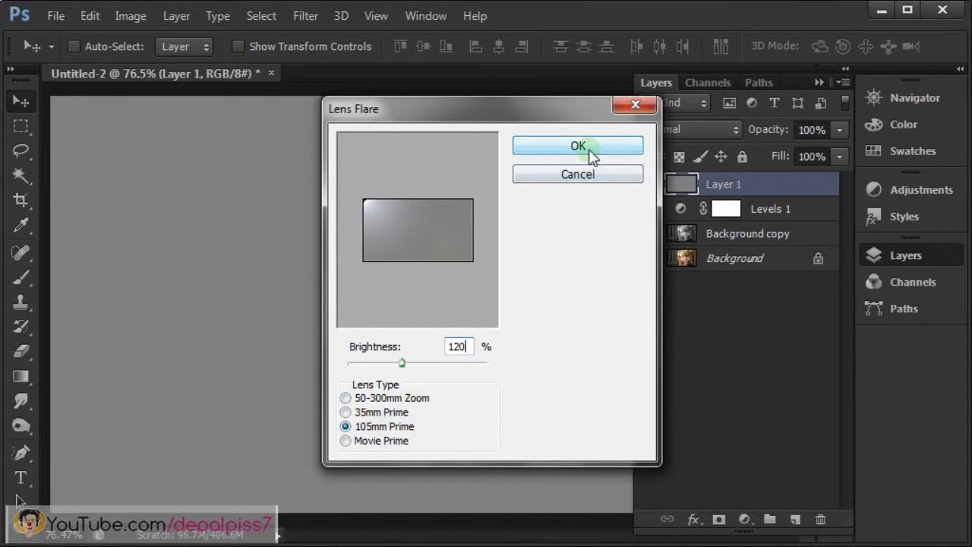
{"action": "left_click", "coordinate": [579, 146]}
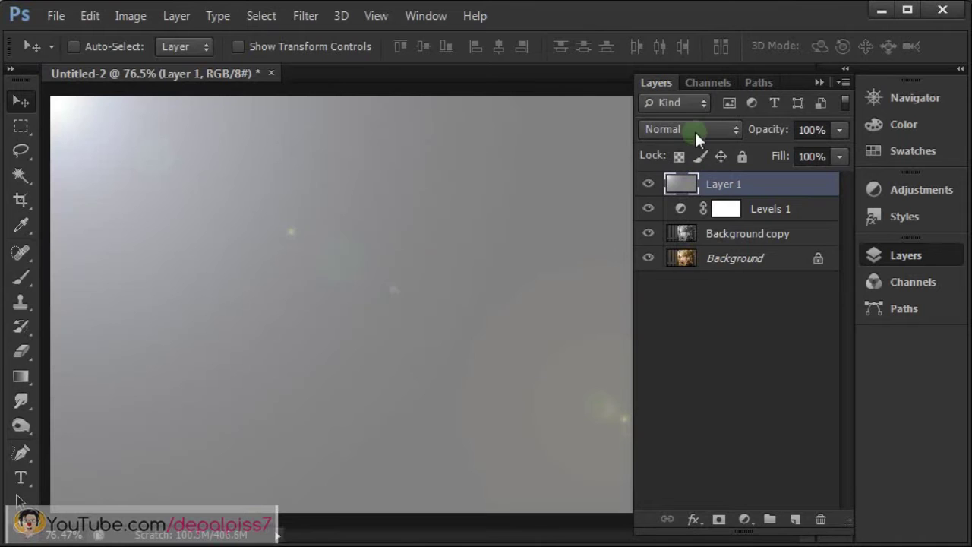
Step: Set Layer 1 to Hard Light, compare it on and off, and duplicate it as Layer 1 copy
{"action": "left_click", "coordinate": [695, 130]}
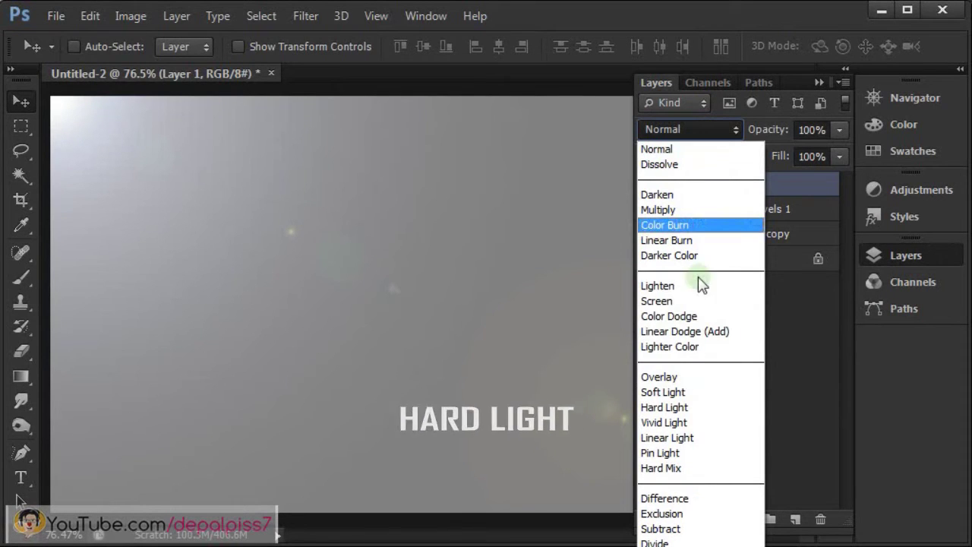
{"action": "left_click", "coordinate": [706, 407]}
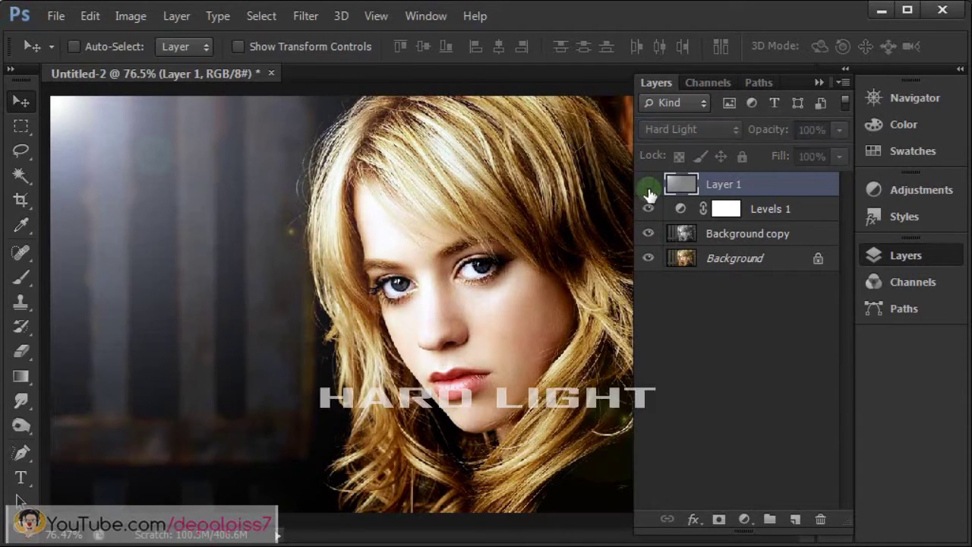
{"action": "left_click", "coordinate": [648, 185]}
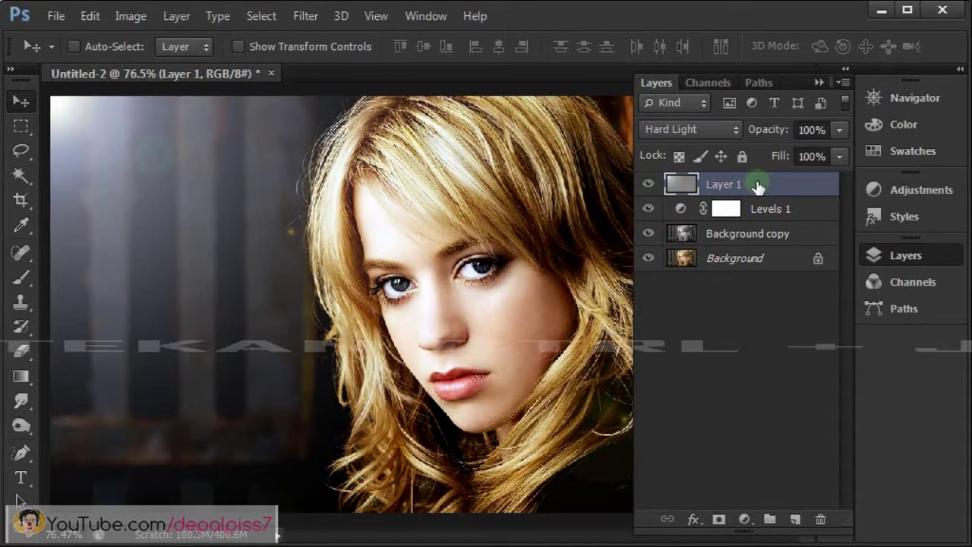
{"action": "key", "text": "ctrl+j"}
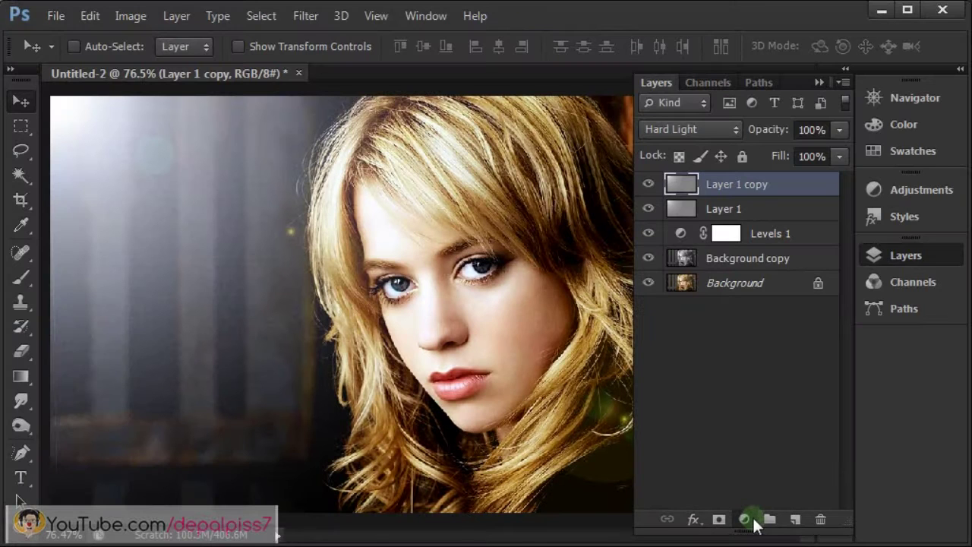
Step: Add a Photo Filter 1 layer using Warming Filter (81) at 75% density
{"action": "left_click", "coordinate": [744, 519]}
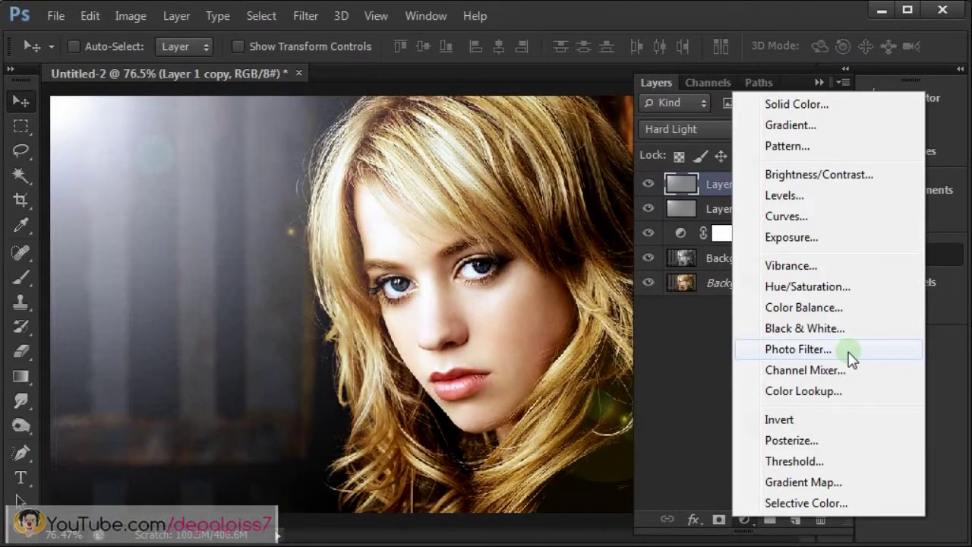
{"action": "left_click", "coordinate": [851, 360]}
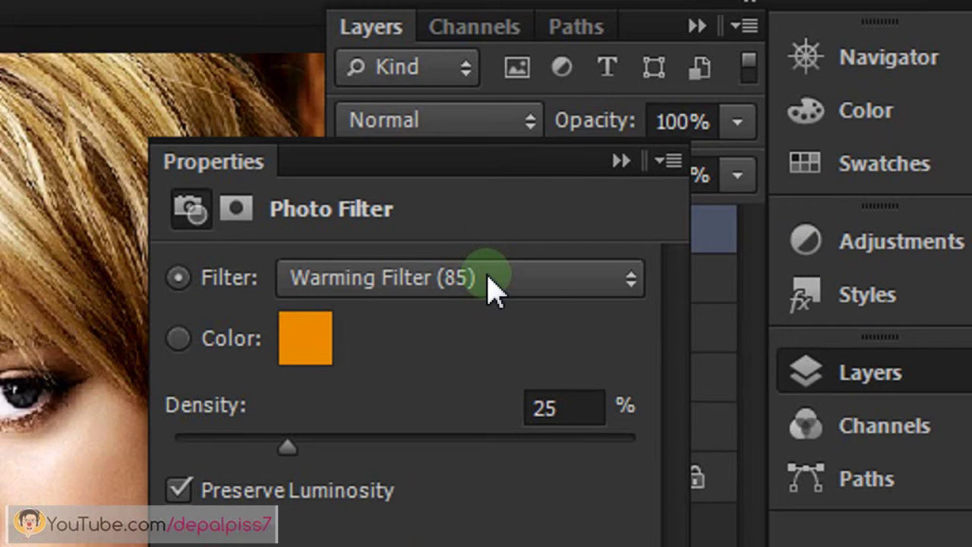
{"action": "left_click", "coordinate": [714, 207]}
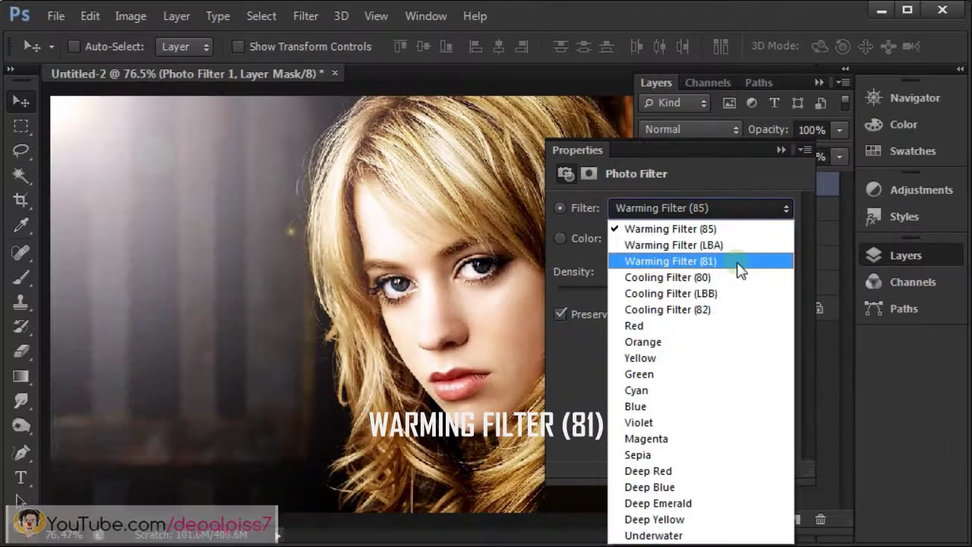
{"action": "left_click", "coordinate": [501, 275]}
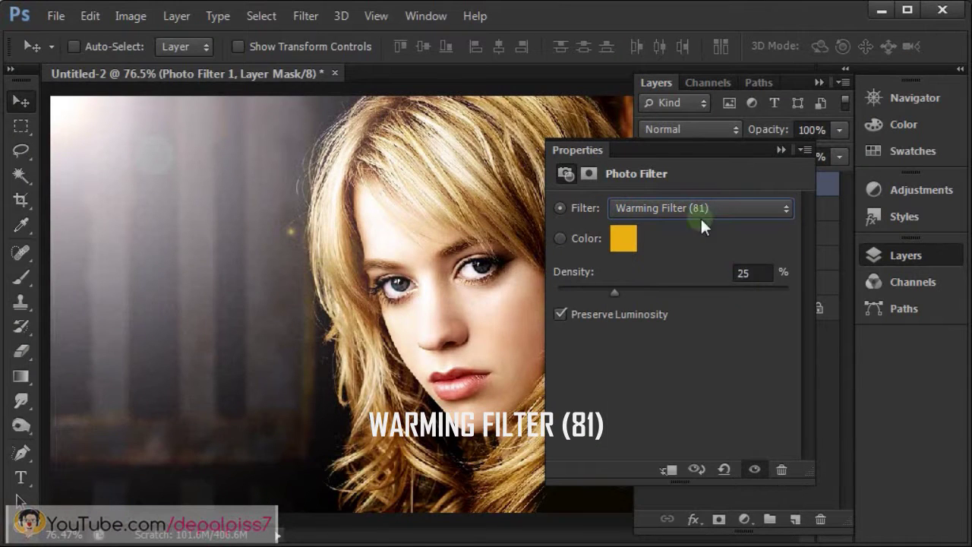
{"action": "double_click", "coordinate": [751, 274]}
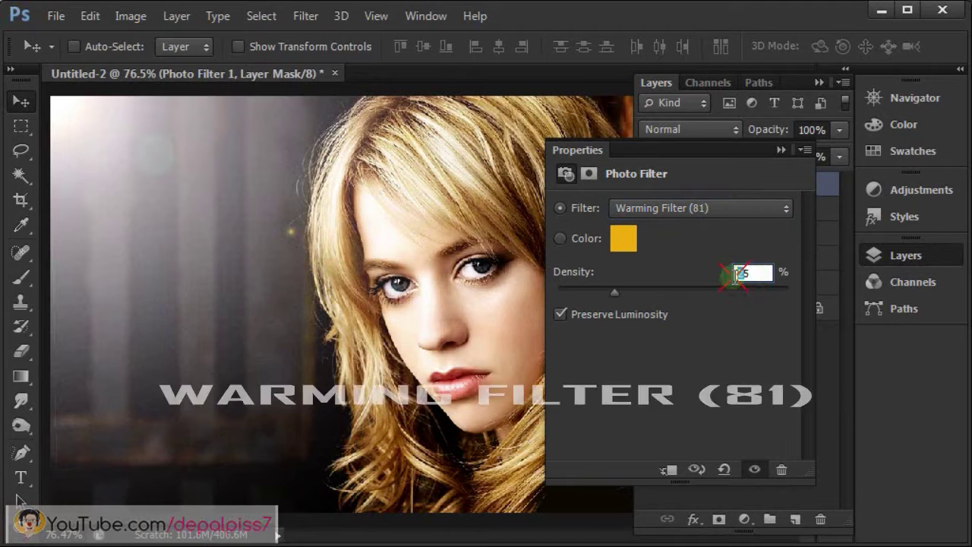
{"action": "type", "text": "75"}
{"action": "key", "text": "Return"}
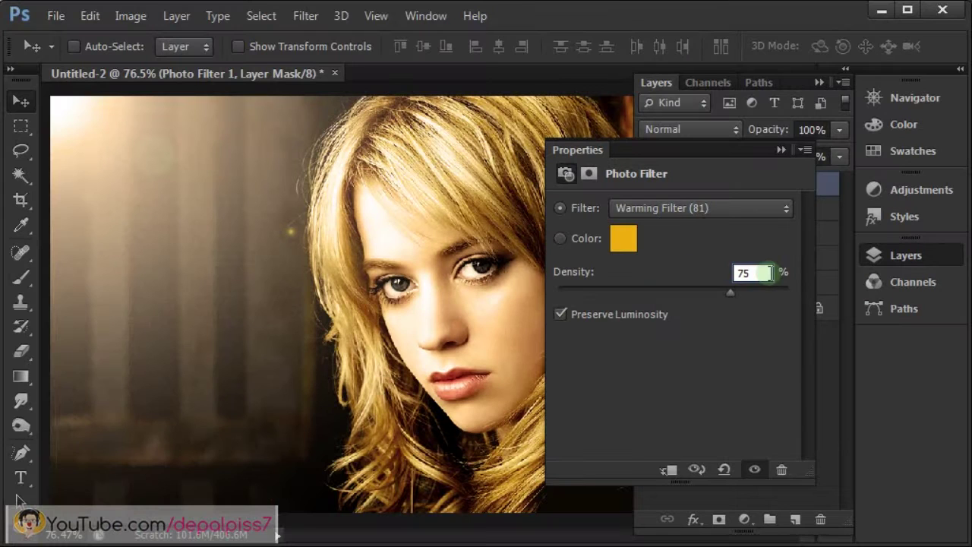
{"action": "left_click", "coordinate": [782, 149]}
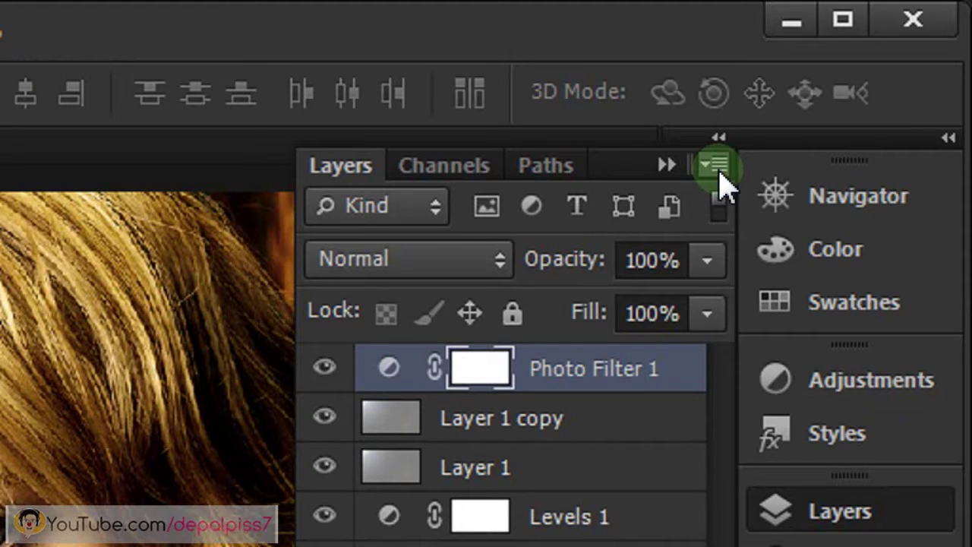
Step: Clip Photo Filter 1 to Layer 1 copy, set it to Soft Light, and compare its visibility
{"action": "left_click", "coordinate": [718, 165]}
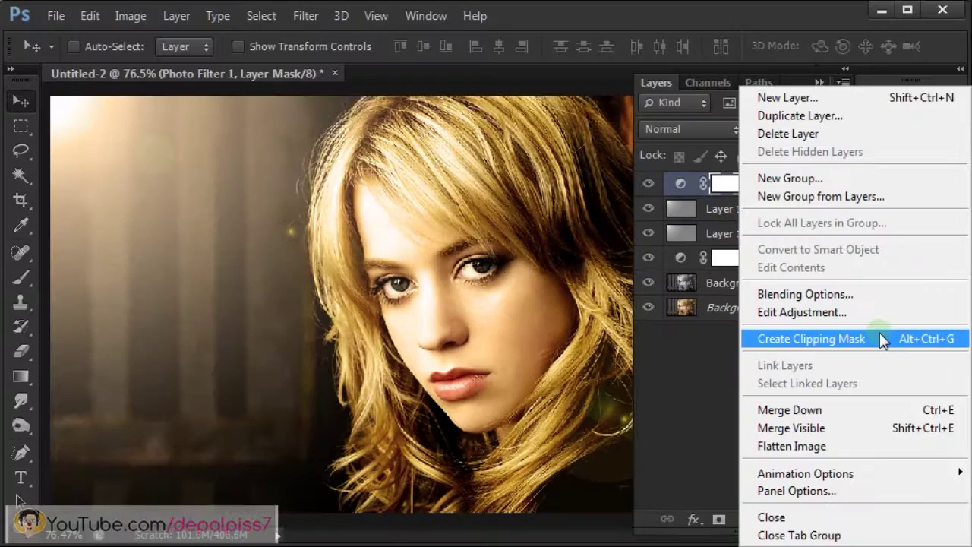
{"action": "left_click", "coordinate": [794, 288]}
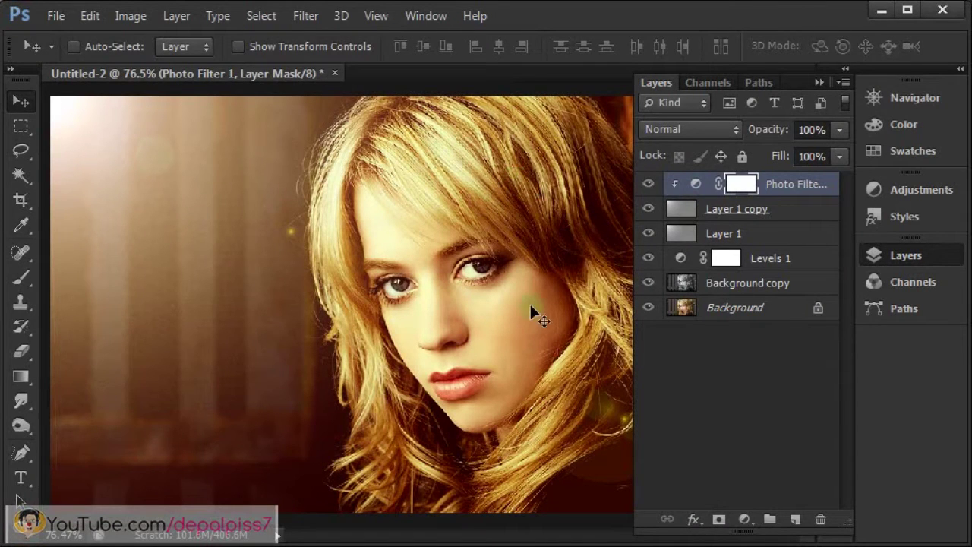
{"action": "left_click", "coordinate": [689, 131]}
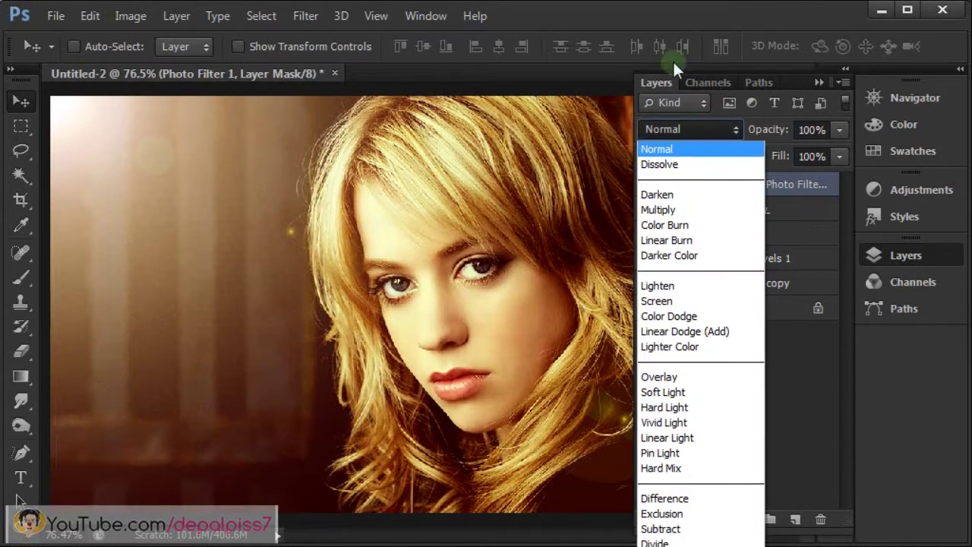
{"action": "left_click", "coordinate": [692, 389]}
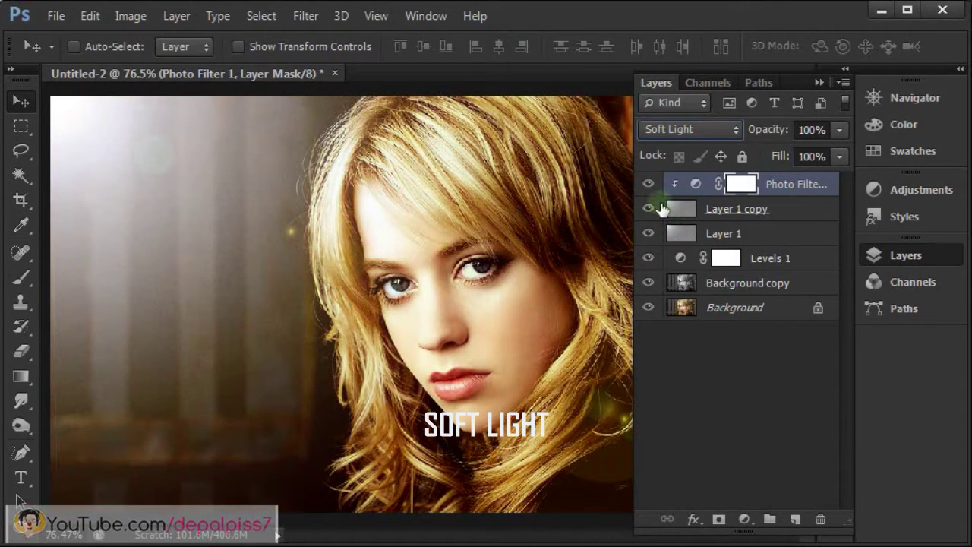
{"action": "left_click", "coordinate": [647, 185]}
{"action": "left_click", "coordinate": [647, 185]}
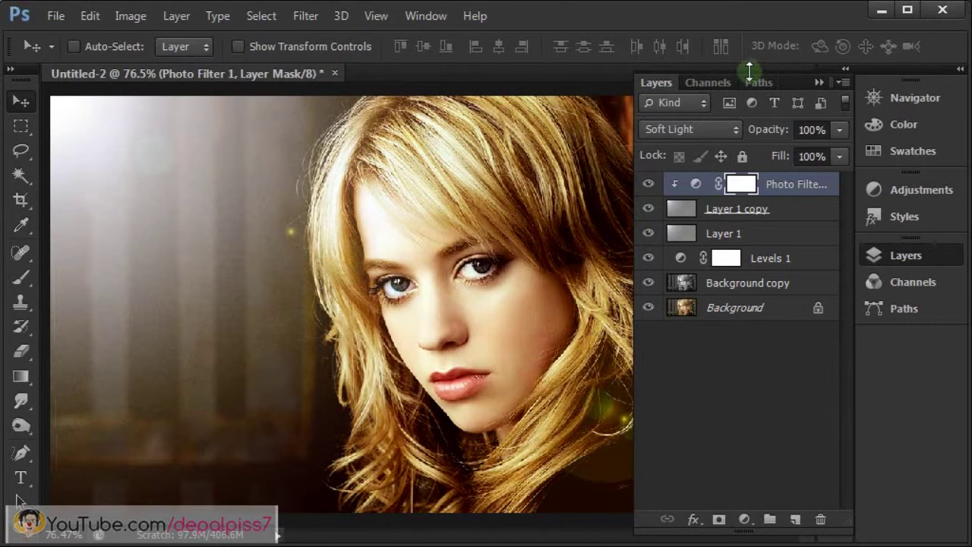
{"action": "mouse_move", "coordinate": [749, 72]}
{"action": "left_mouse_down"}
{"action": "mouse_move", "coordinate": [755, 228]}
{"action": "mouse_move", "coordinate": [759, 217]}
{"action": "left_mouse_up"}
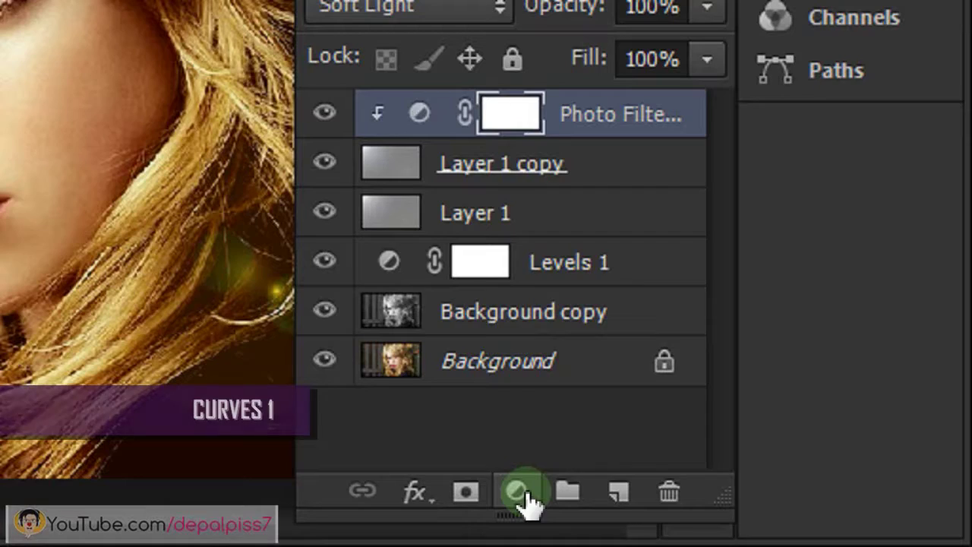
Step: Add a Curves 1 layer with the Blue channel midtones pulled down toward yellow
{"action": "left_click", "coordinate": [746, 522]}
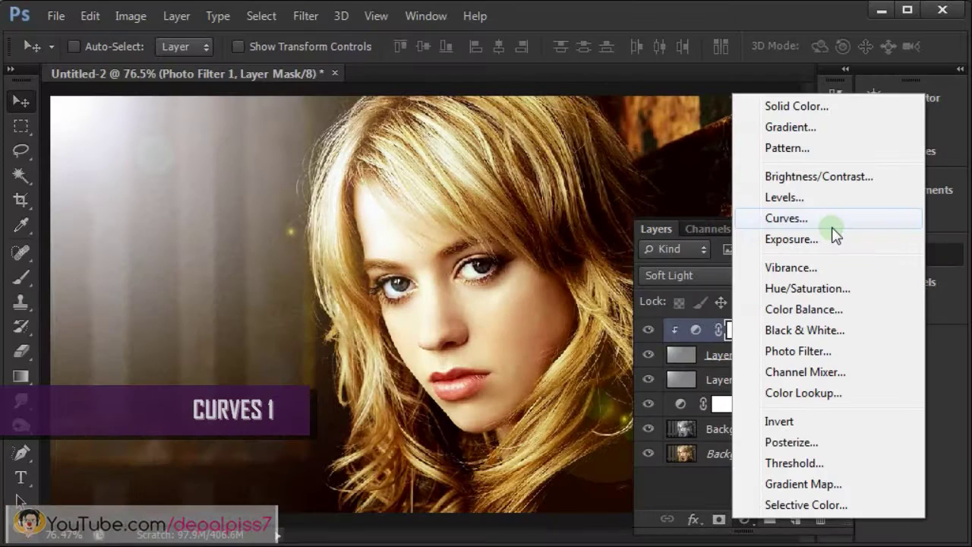
{"action": "left_click", "coordinate": [828, 222]}
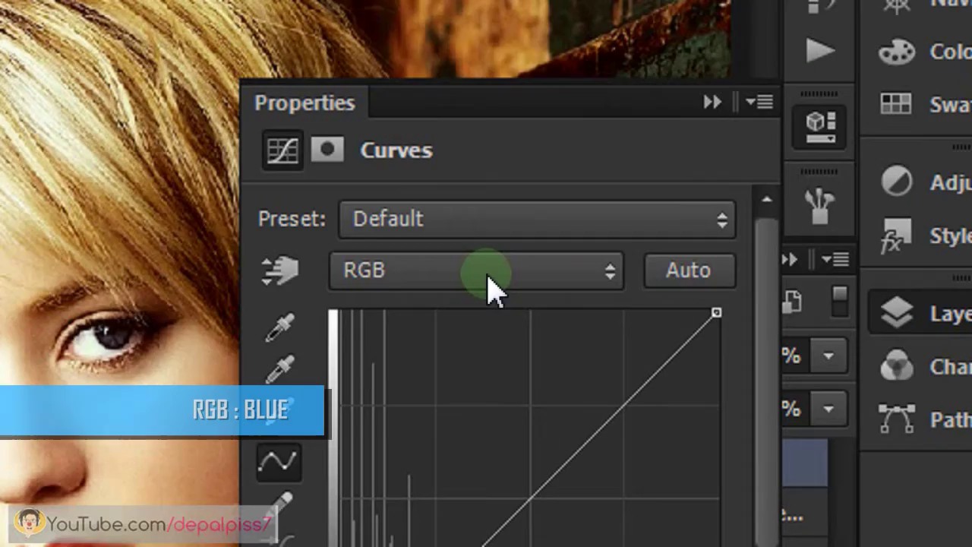
{"action": "left_click", "coordinate": [492, 287]}
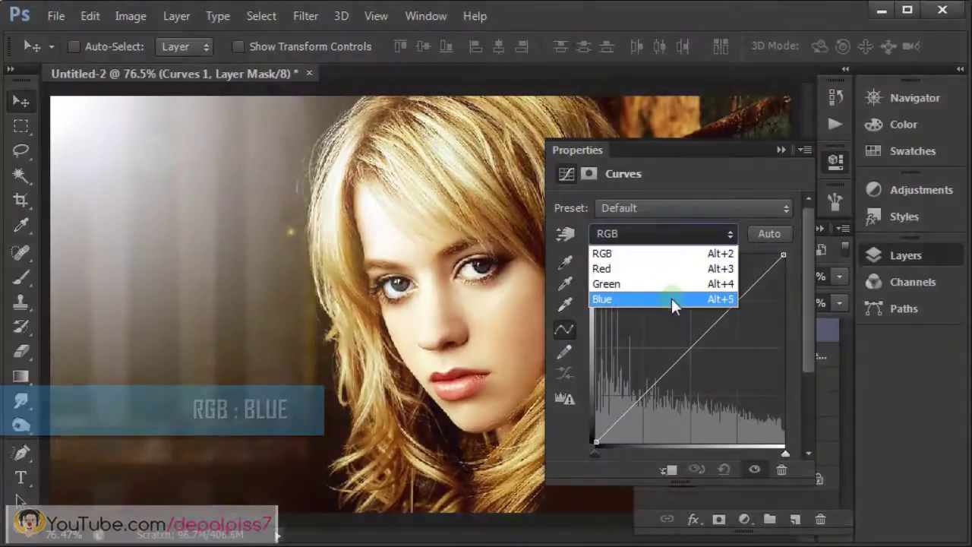
{"action": "left_click", "coordinate": [672, 299]}
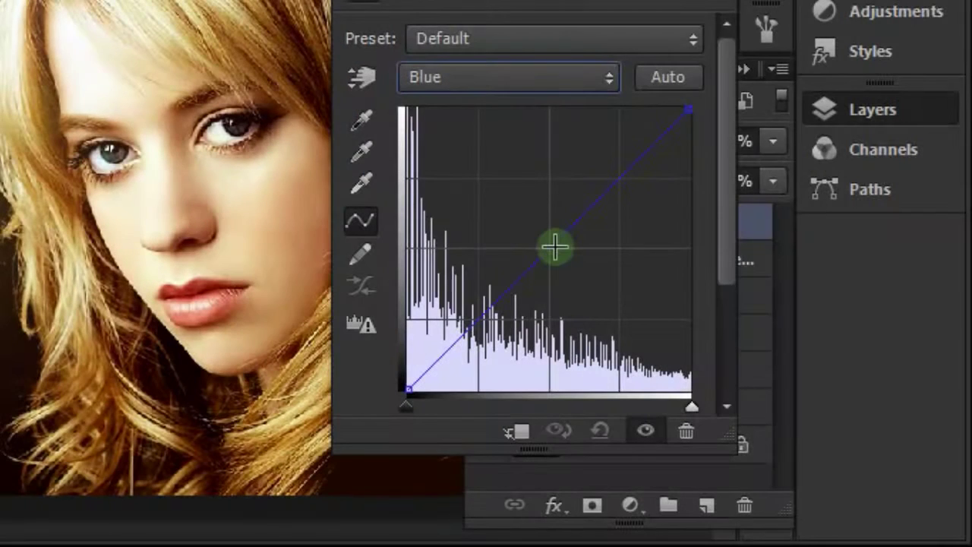
{"action": "left_click", "coordinate": [693, 346]}
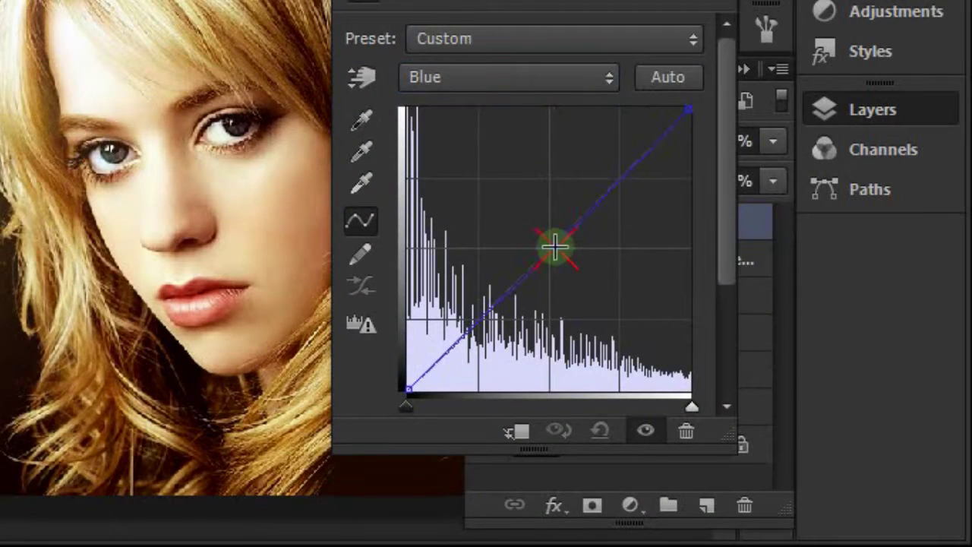
{"action": "left_click_drag", "start_coordinate": [555, 247], "coordinate": [572, 253]}
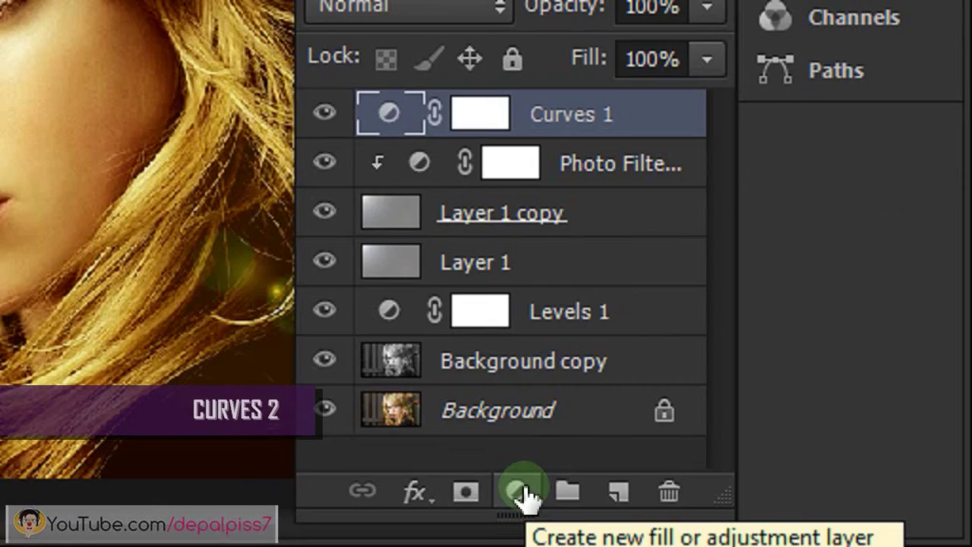
{"action": "left_click", "coordinate": [518, 492]}
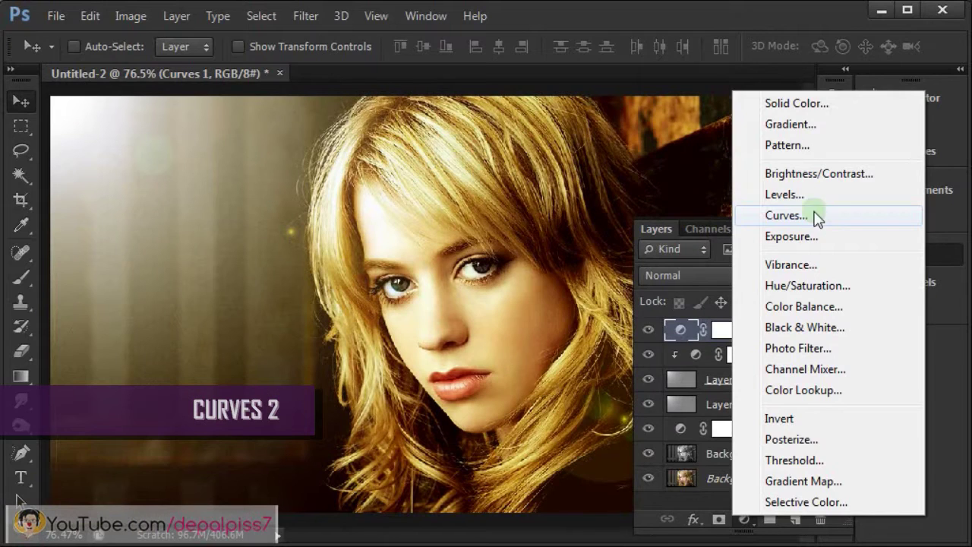
Step: Add a Curves 2 layer with the Green channel midtones lowered slightly
{"action": "left_click", "coordinate": [815, 217]}
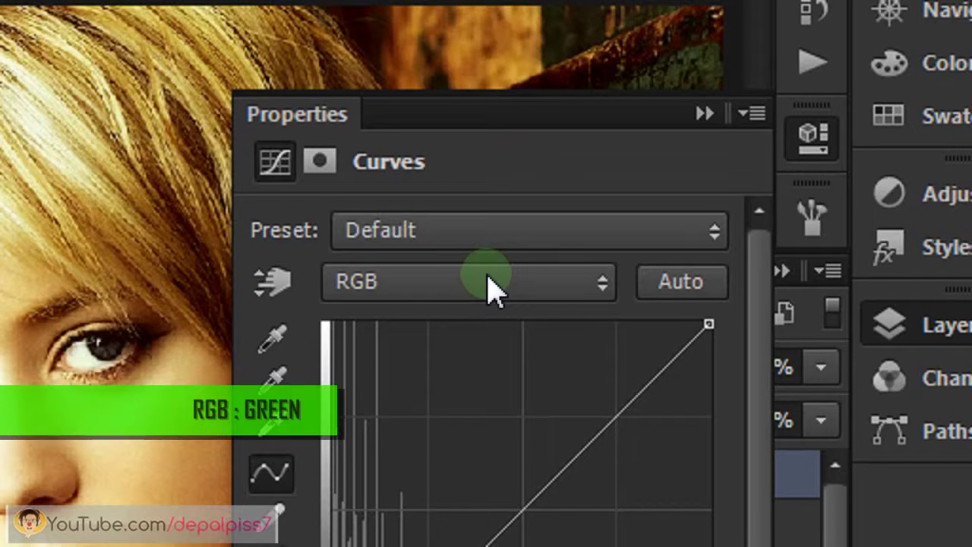
{"action": "left_click", "coordinate": [674, 234]}
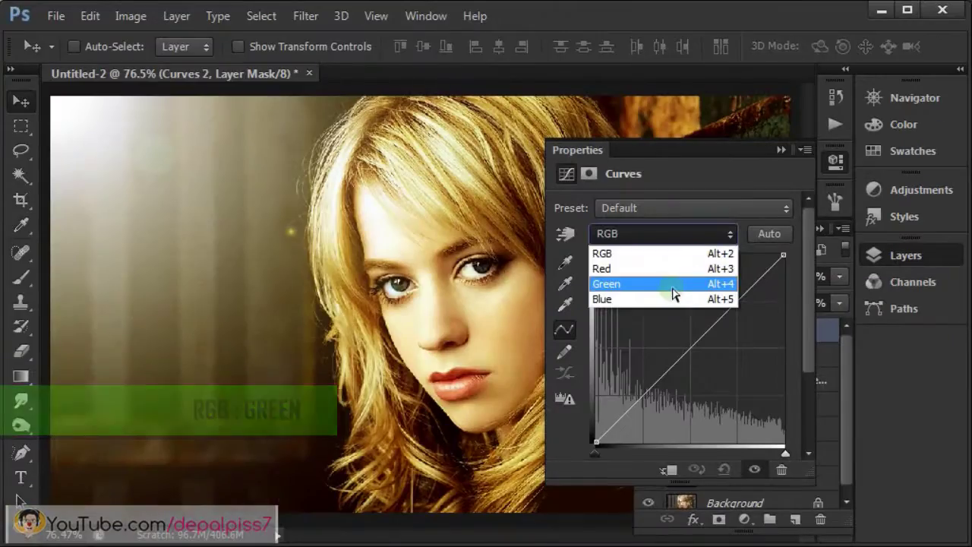
{"action": "left_click", "coordinate": [487, 358]}
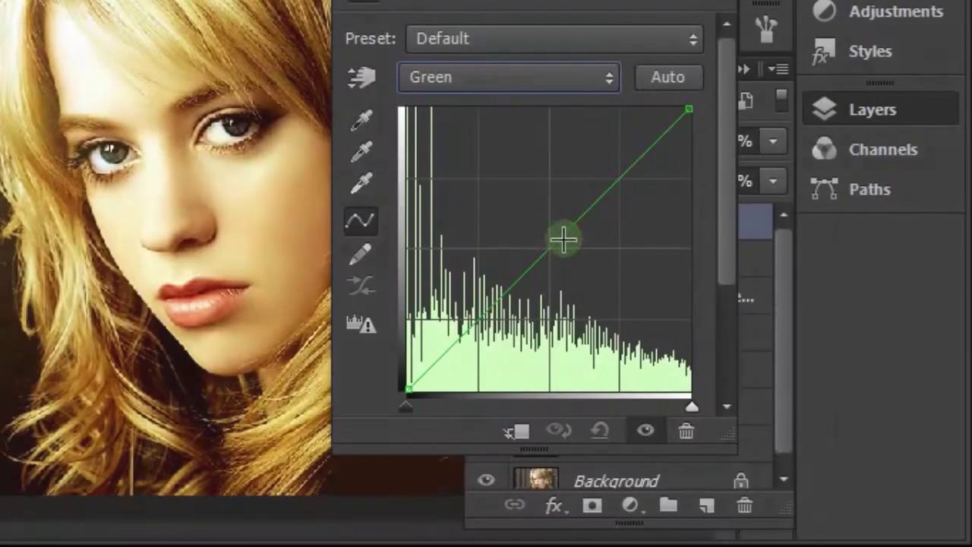
{"action": "left_click", "coordinate": [567, 242]}
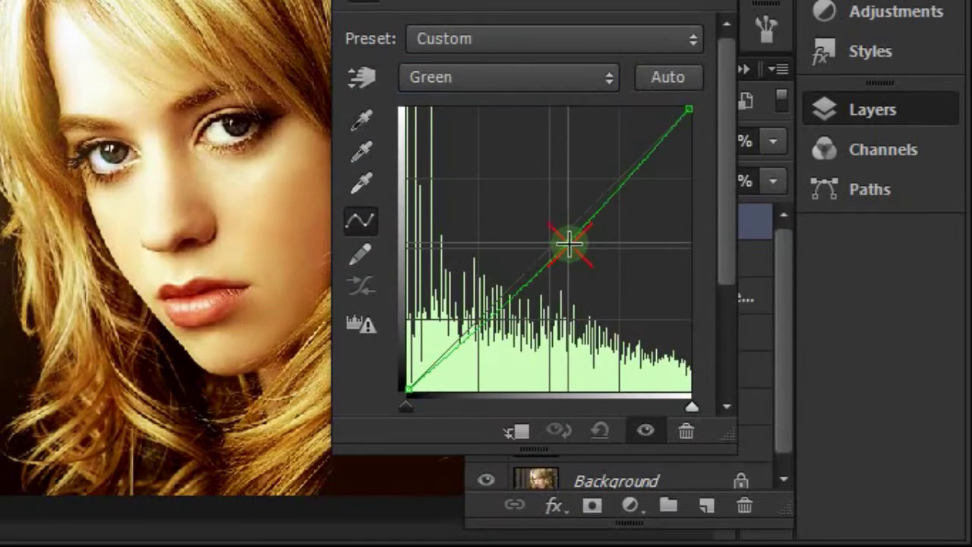
{"action": "left_click_drag", "start_coordinate": [568, 243], "coordinate": [571, 245]}
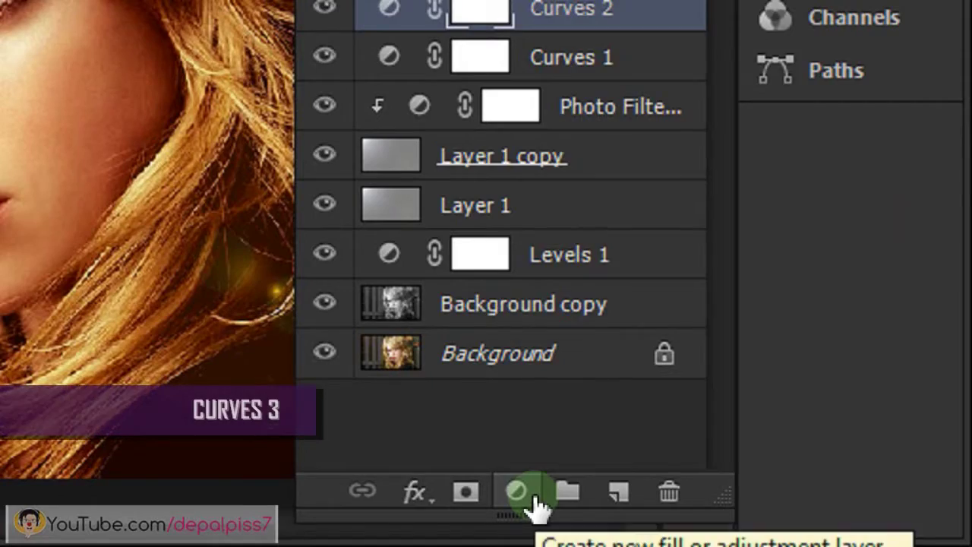
Step: Add a Curves 3 layer with the Red channel midtones lifted slightly
{"action": "left_click", "coordinate": [748, 522]}
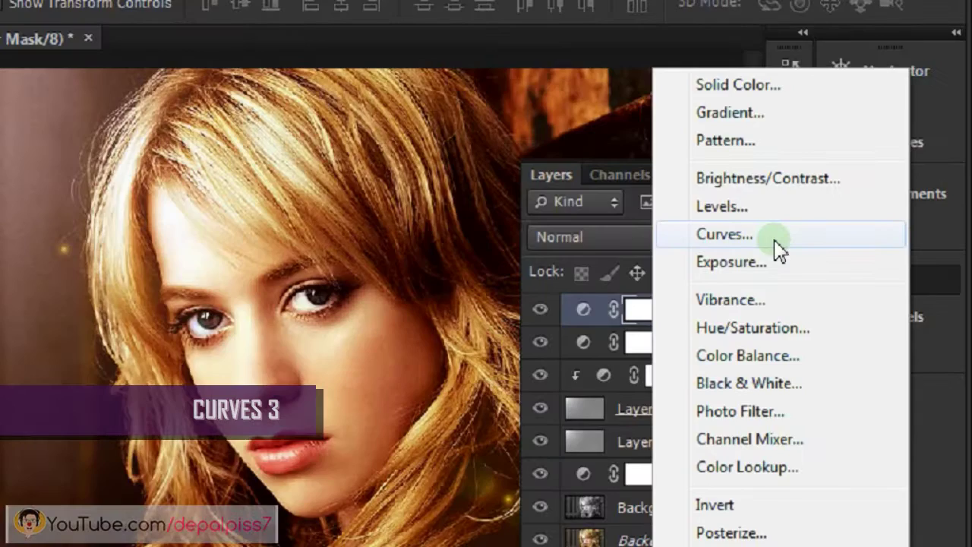
{"action": "left_click", "coordinate": [673, 275]}
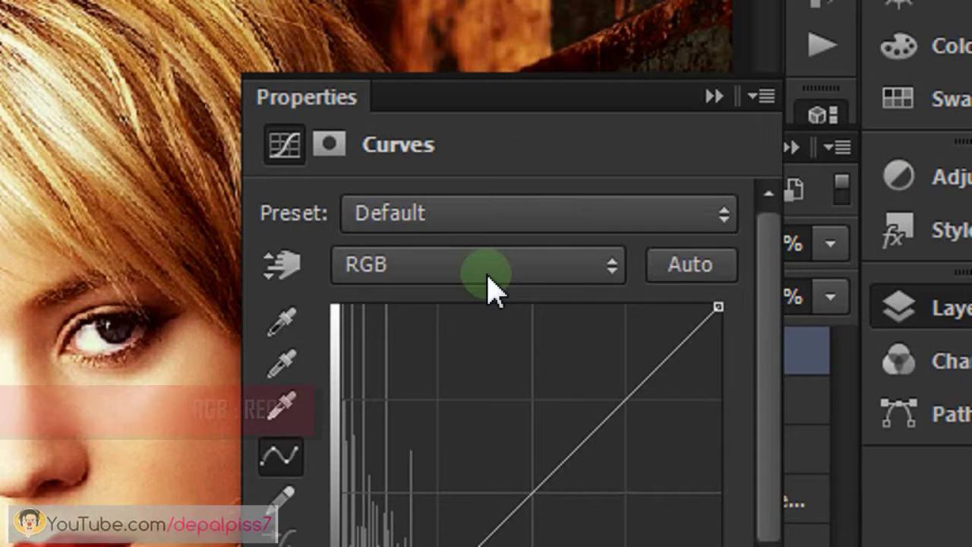
{"action": "left_click", "coordinate": [668, 238]}
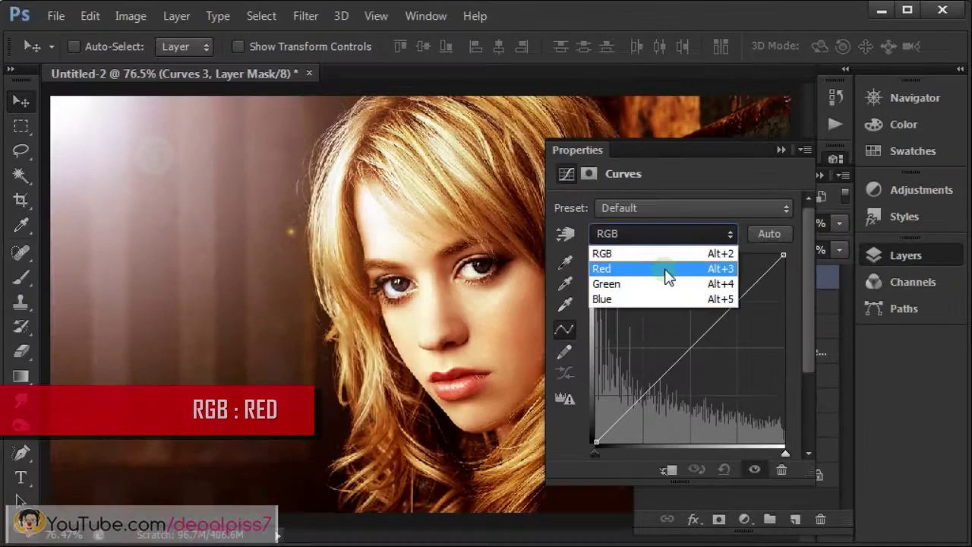
{"action": "left_click", "coordinate": [483, 335]}
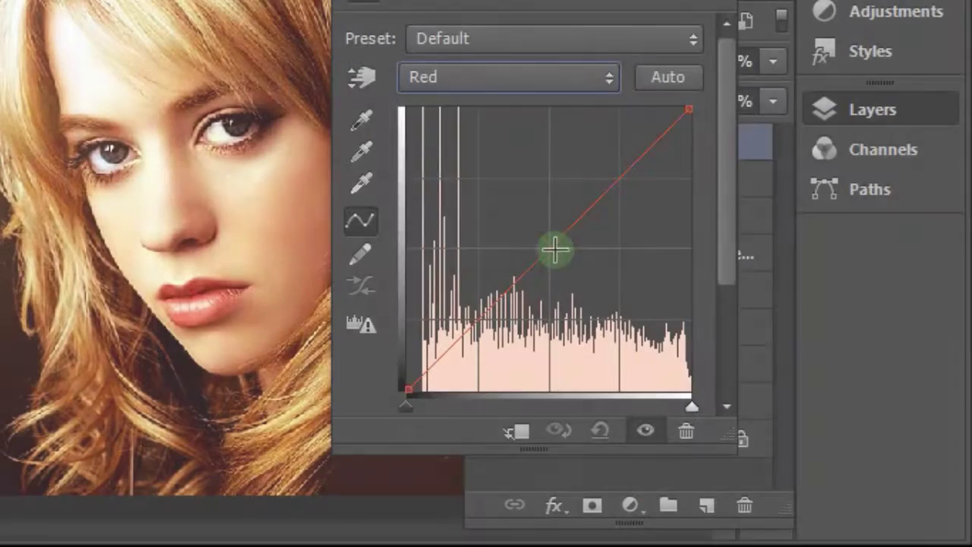
{"action": "left_click", "coordinate": [551, 245]}
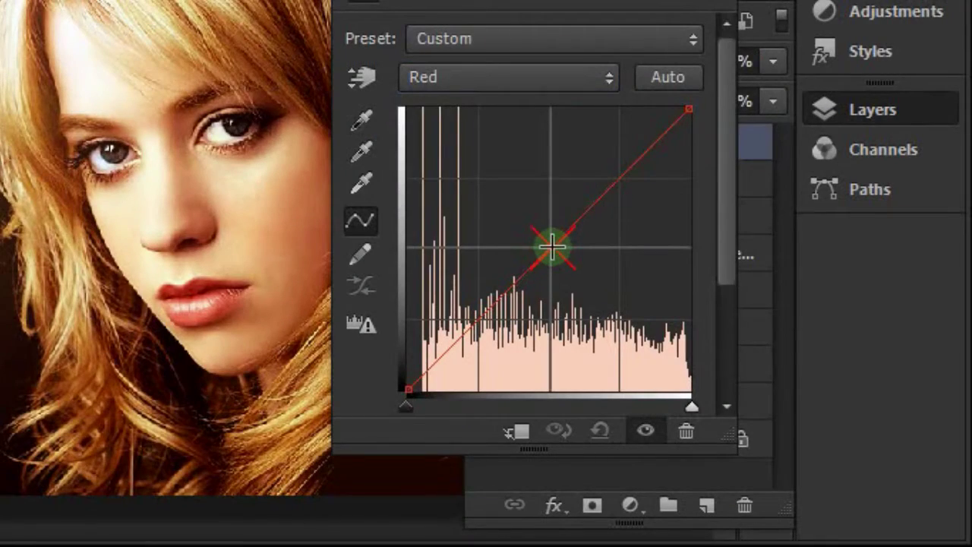
{"action": "left_click_drag", "start_coordinate": [550, 246], "coordinate": [547, 242]}
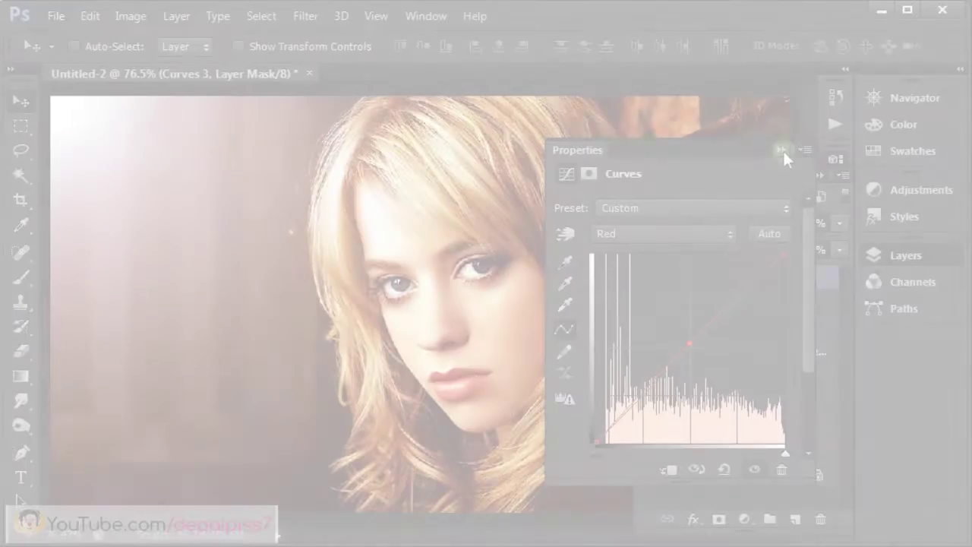
{"action": "left_click", "coordinate": [781, 150]}
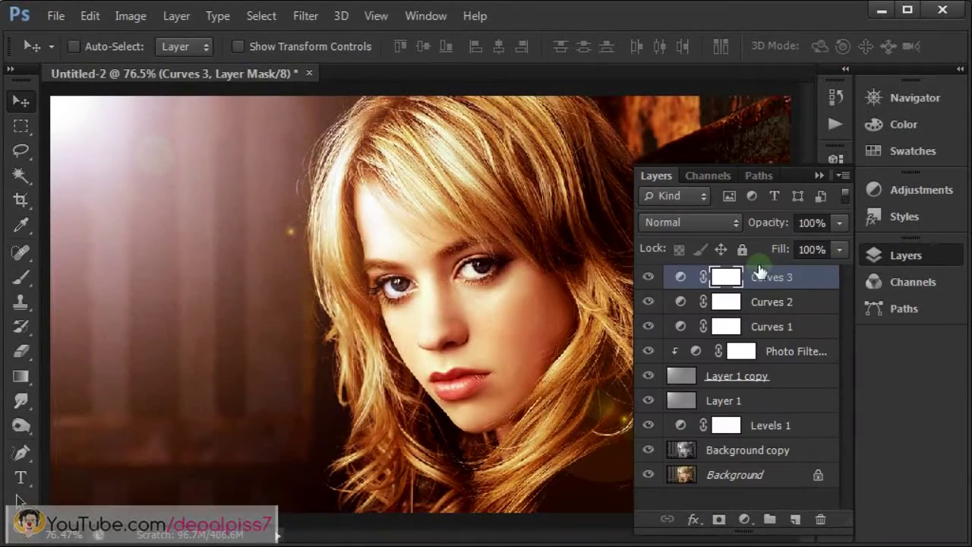
{"action": "left_click", "coordinate": [648, 279]}
{"action": "left_click", "coordinate": [648, 279]}
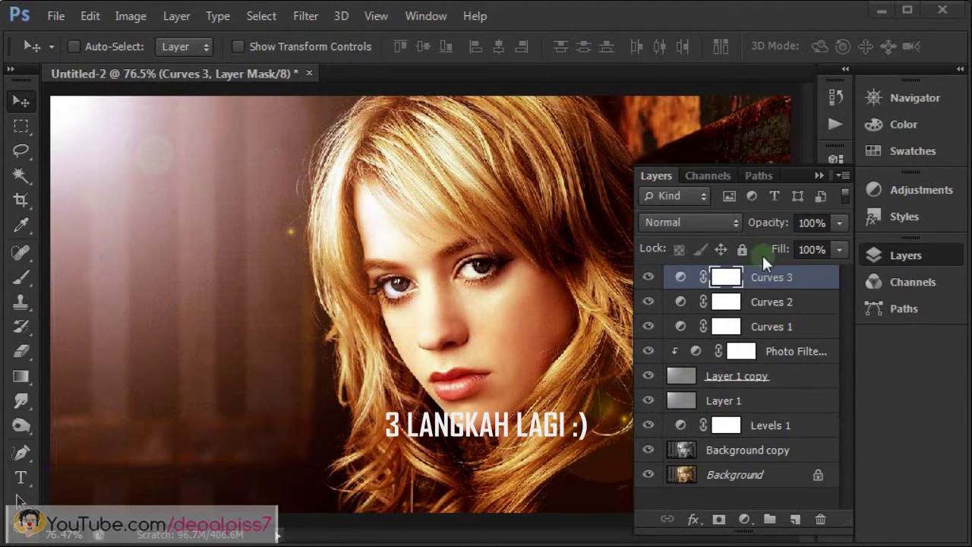
{"action": "left_click", "coordinate": [732, 15]}
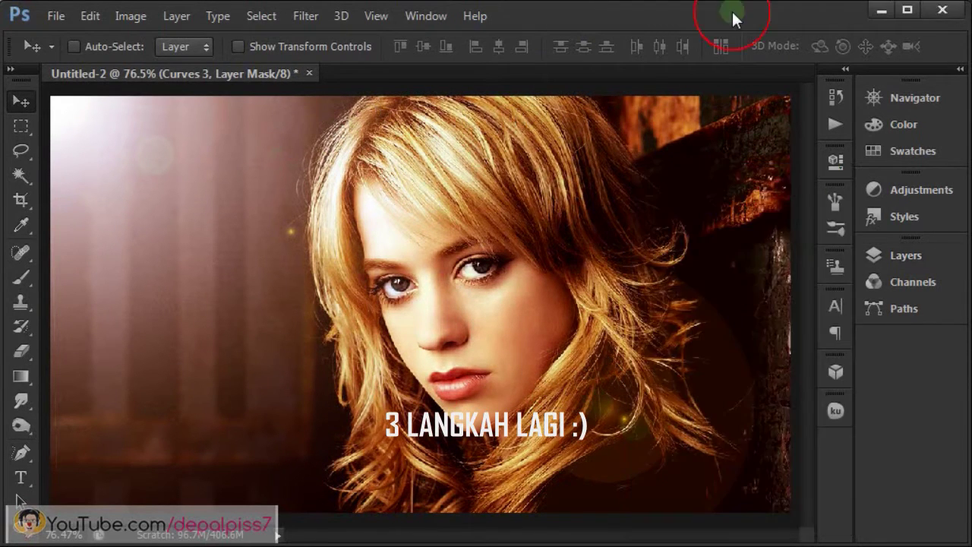
{"action": "left_click", "coordinate": [930, 262]}
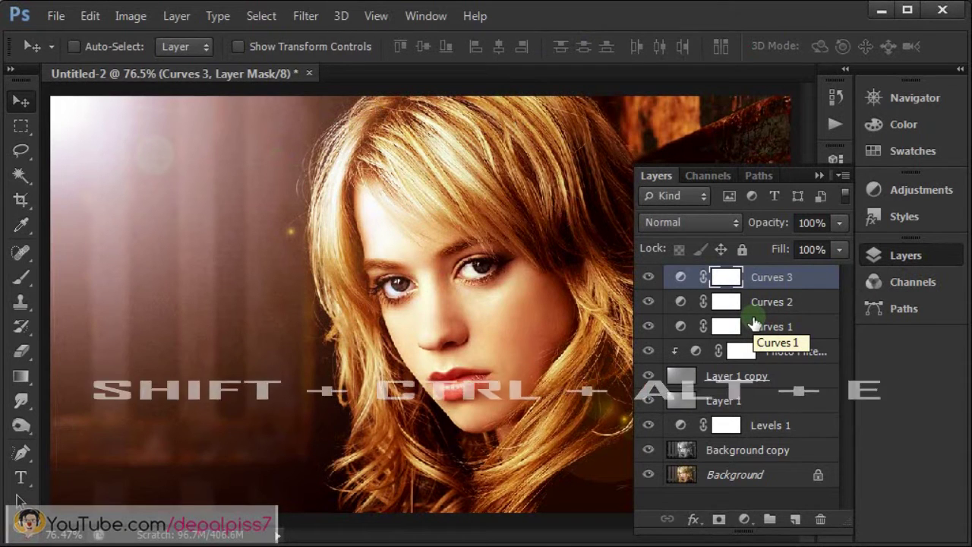
Step: Stamp all visible layers into Layer 2 and apply the Default Black & White conversion
{"action": "key", "text": "ctrl+shift+alt+e"}
{"action": "left_click_drag", "start_coordinate": [732, 165], "coordinate": [731, 140]}
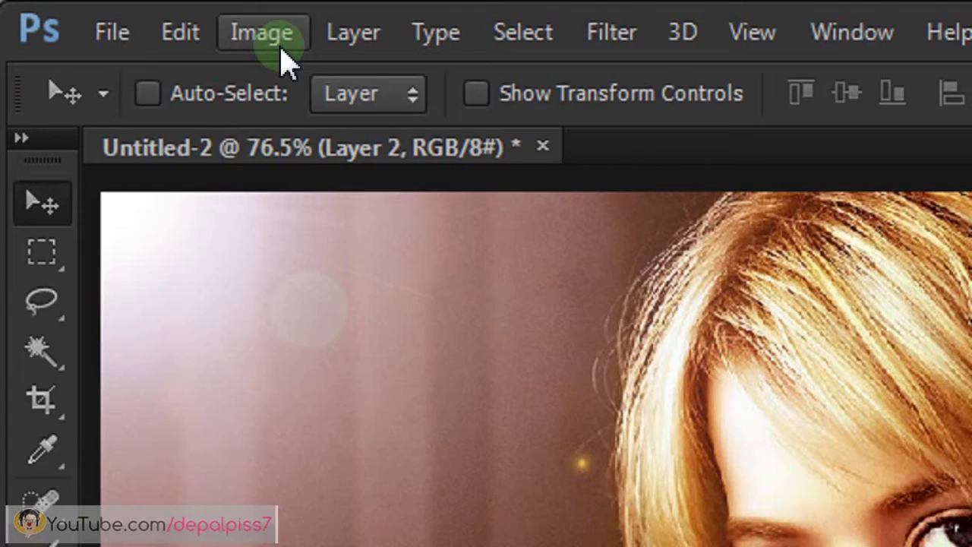
{"action": "left_click", "coordinate": [140, 23]}
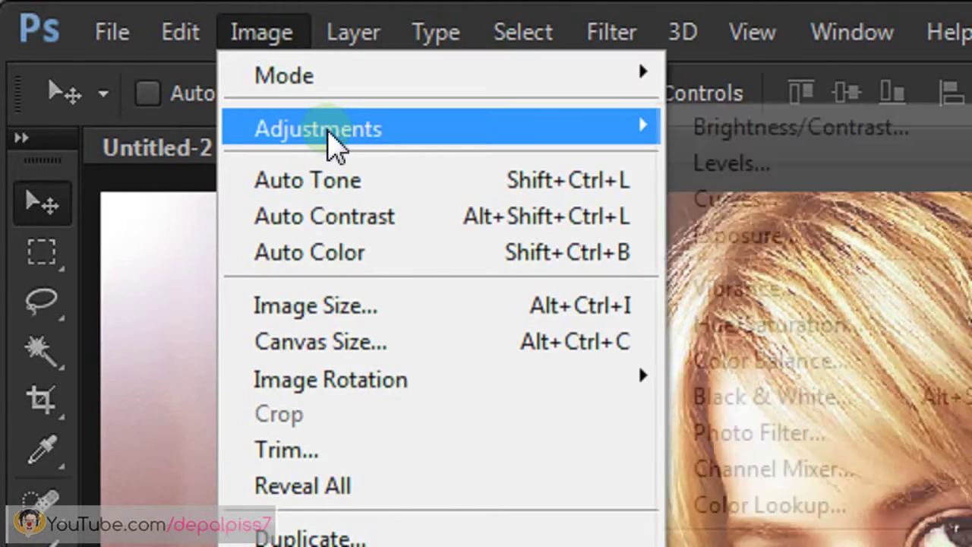
{"action": "mouse_move", "coordinate": [136, 7]}
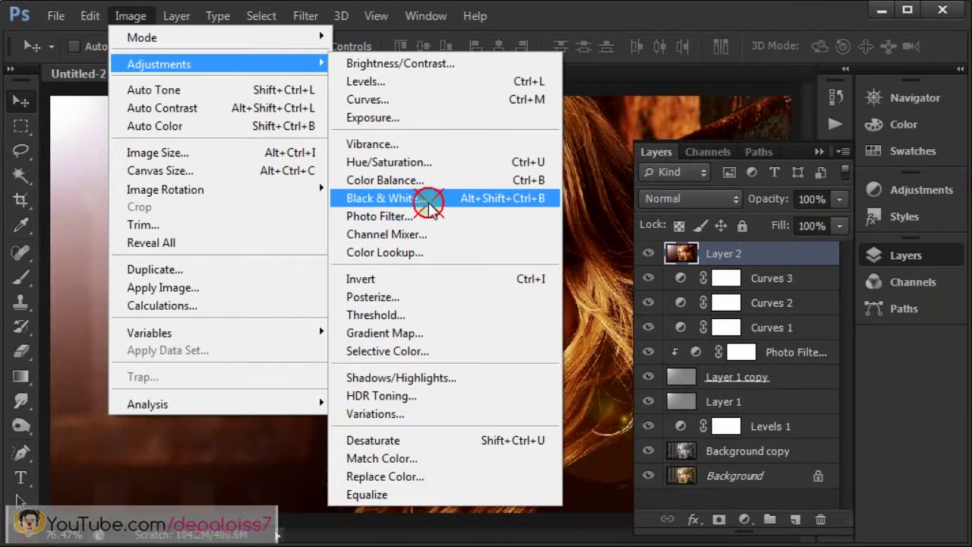
{"action": "left_click", "coordinate": [429, 203]}
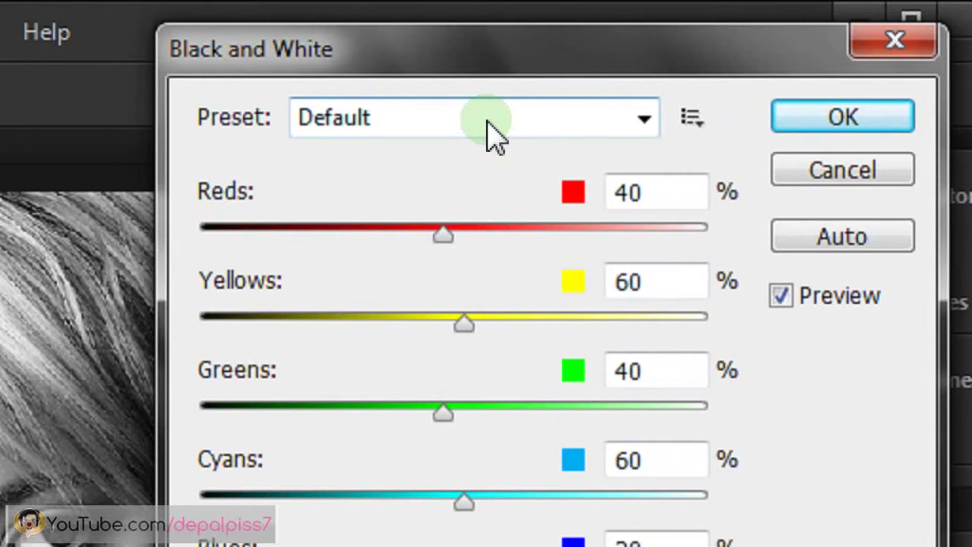
{"action": "left_click", "coordinate": [494, 137]}
{"action": "left_click", "coordinate": [494, 136]}
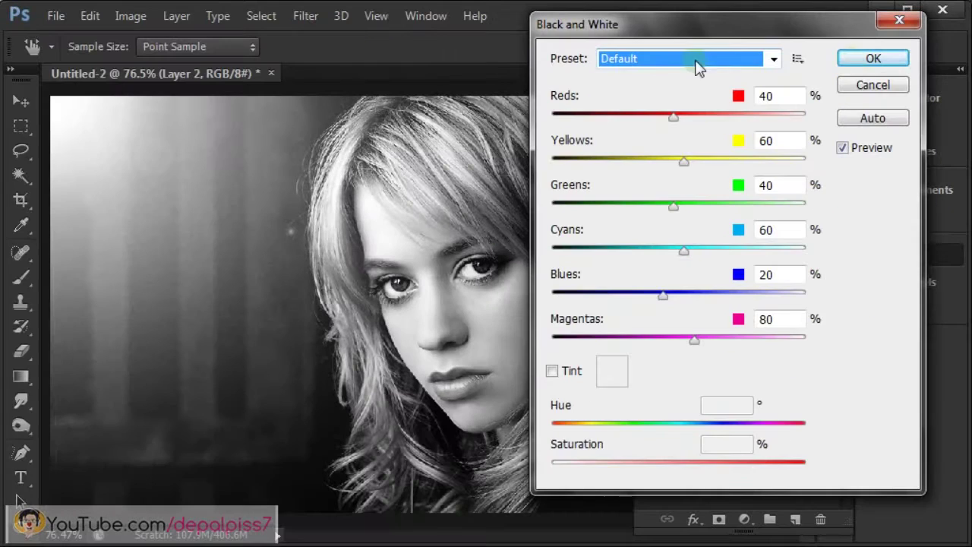
{"action": "left_click", "coordinate": [870, 61]}
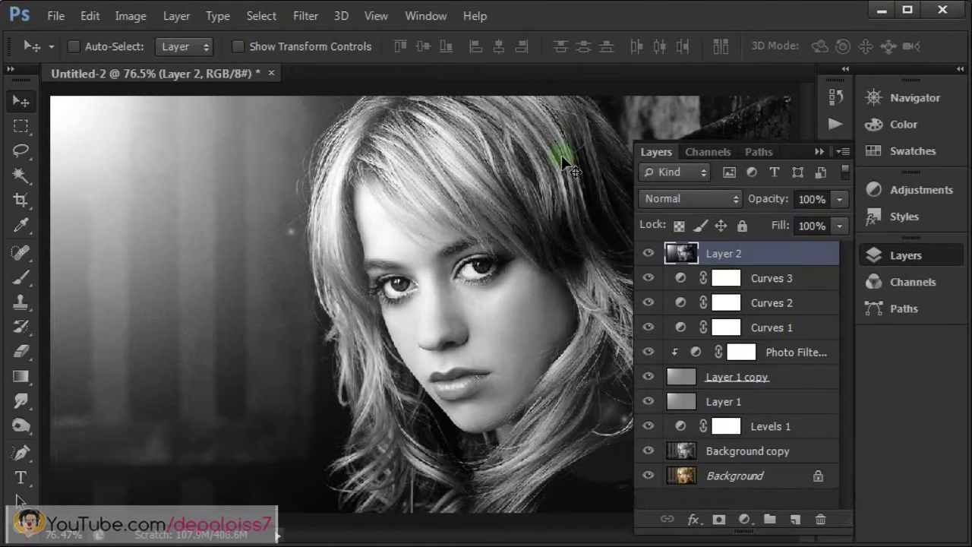
Step: Blend Layer 2 in Screen mode at 60% opacity
{"action": "left_click", "coordinate": [687, 201]}
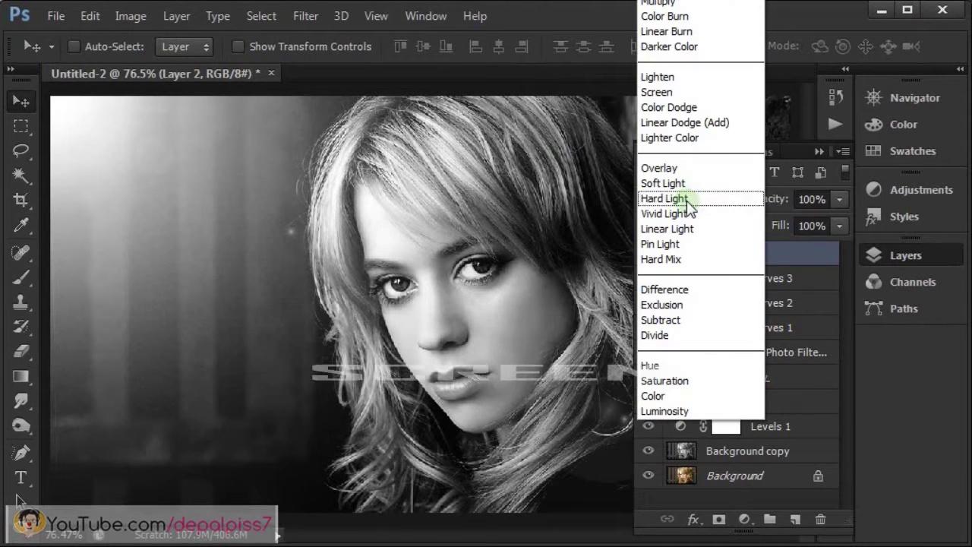
{"action": "left_click", "coordinate": [688, 95]}
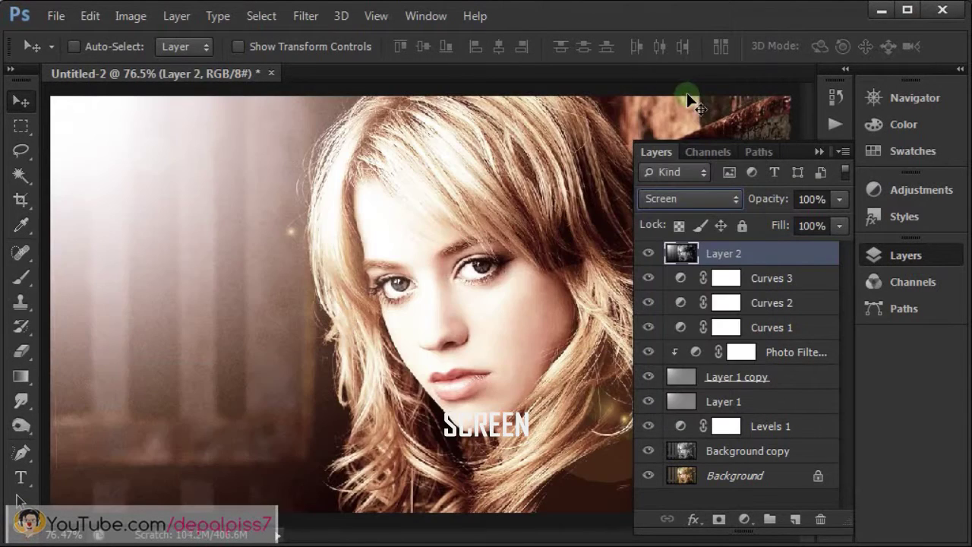
{"action": "left_click", "coordinate": [811, 199]}
{"action": "type", "text": "60"}
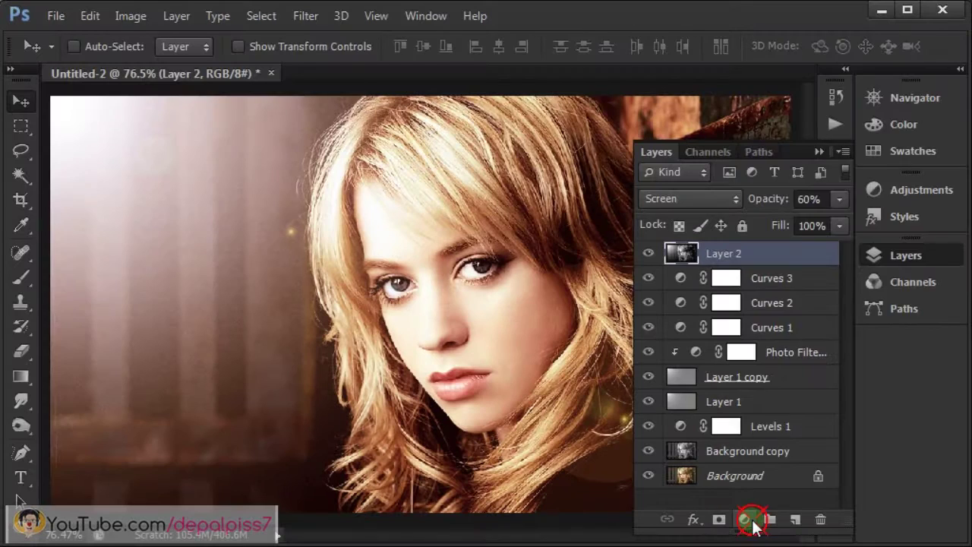
Step: Add a Photo Filter adjustment layer set to Sepia and raise its density
{"action": "left_click", "coordinate": [748, 518]}
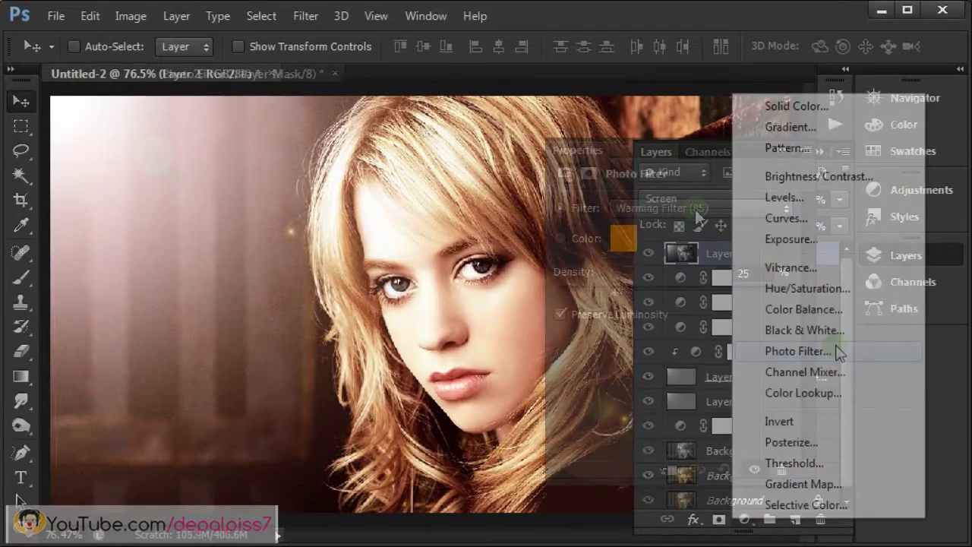
{"action": "left_click", "coordinate": [707, 289]}
{"action": "left_click", "coordinate": [695, 209]}
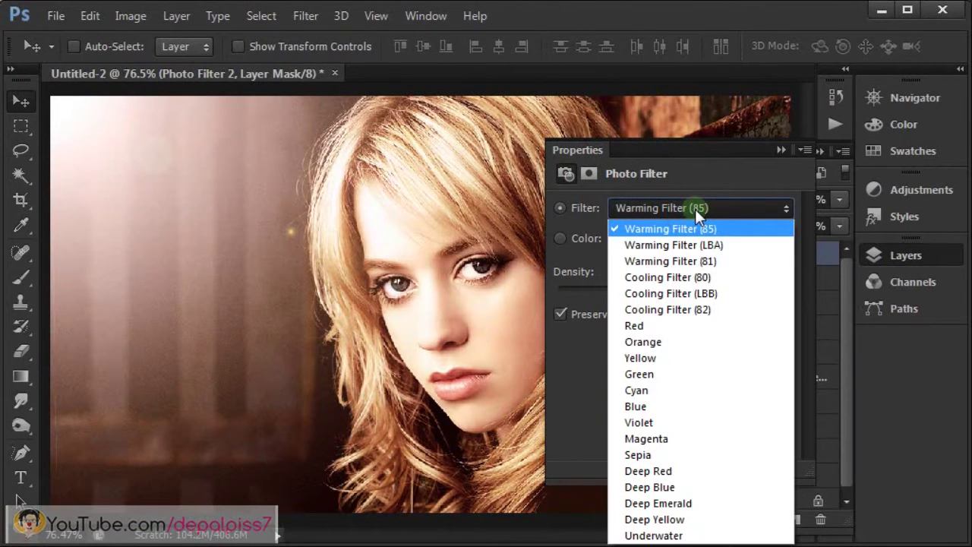
{"action": "left_click", "coordinate": [695, 209]}
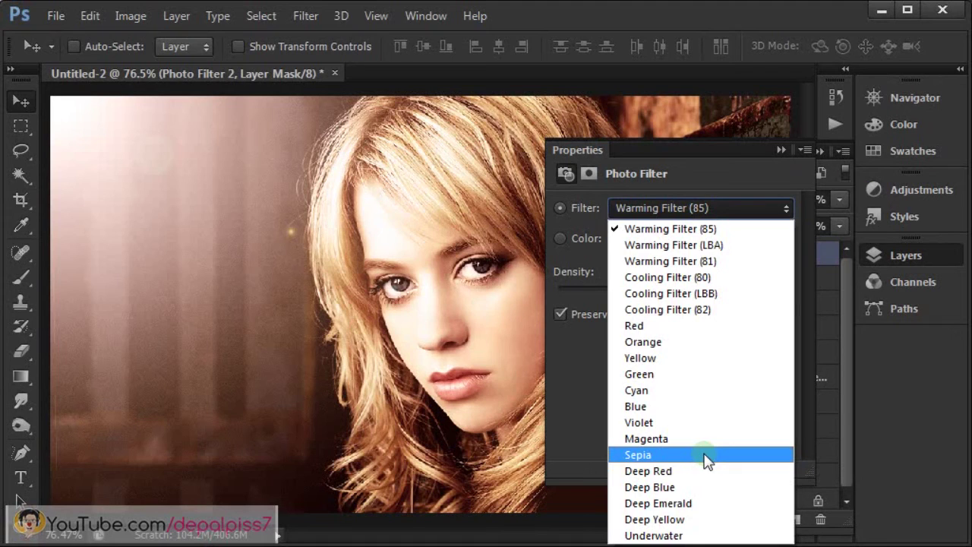
{"action": "left_click", "coordinate": [705, 454]}
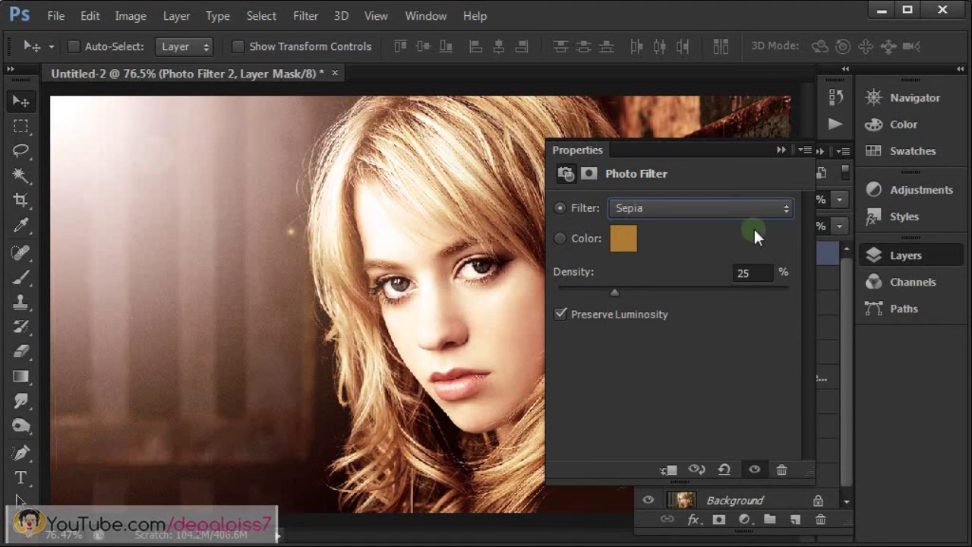
{"action": "left_click", "coordinate": [761, 272]}
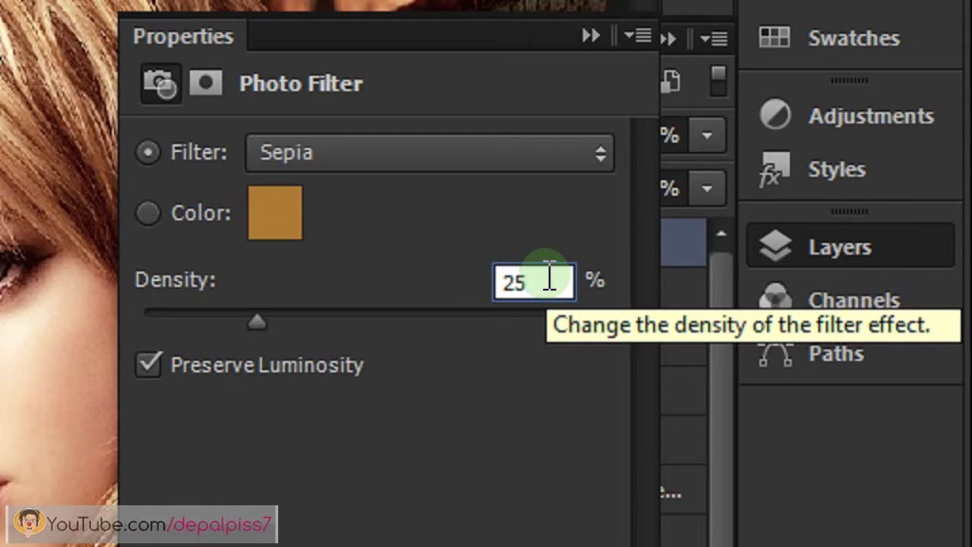
{"action": "double_click", "coordinate": [504, 280]}
{"action": "type", "text": "75"}
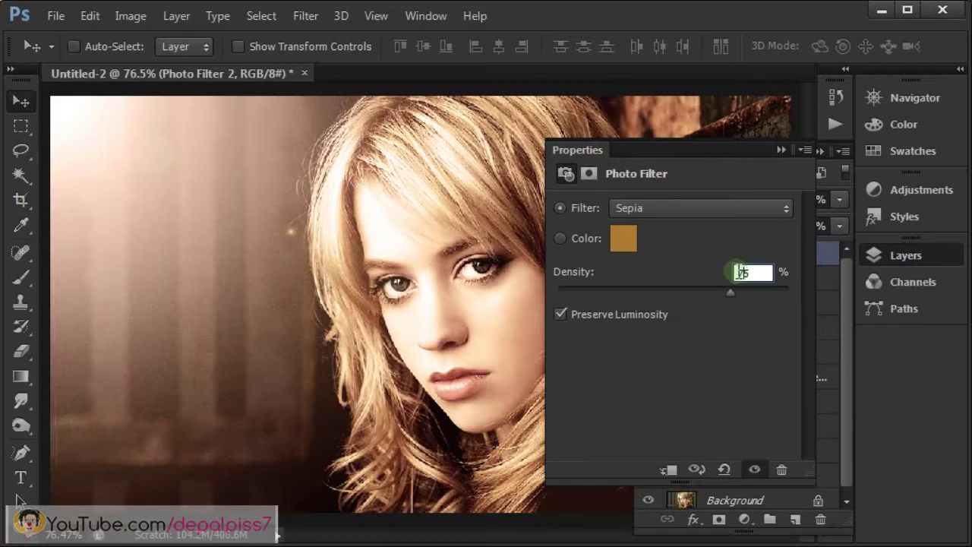
Step: Set the Photo Filter 2 layer's blend mode to Darken
{"action": "left_click", "coordinate": [752, 85]}
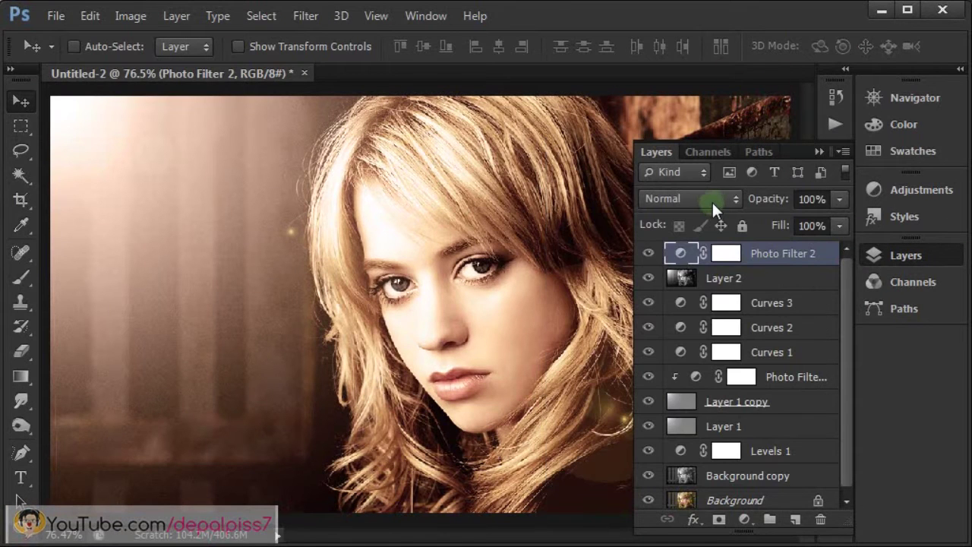
{"action": "left_click", "coordinate": [712, 201]}
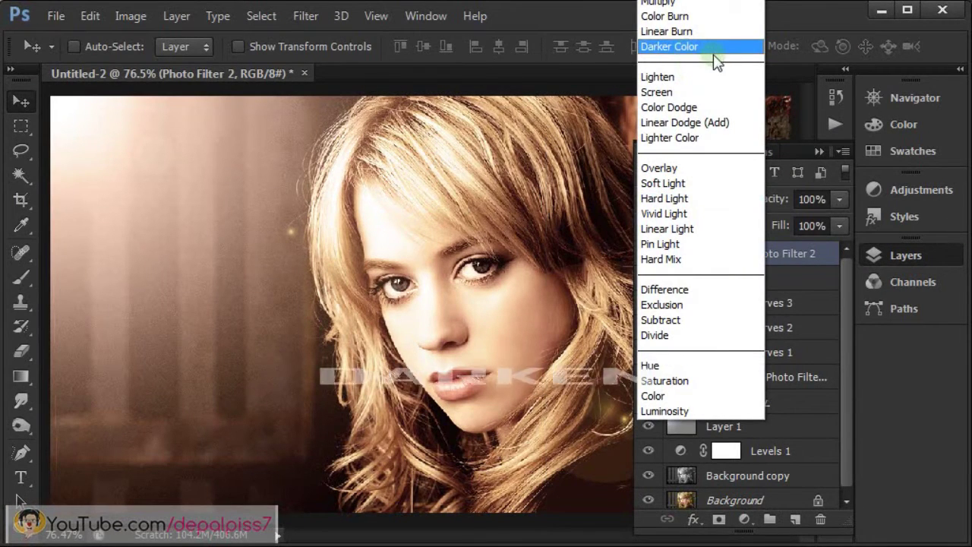
{"action": "left_click", "coordinate": [691, 1]}
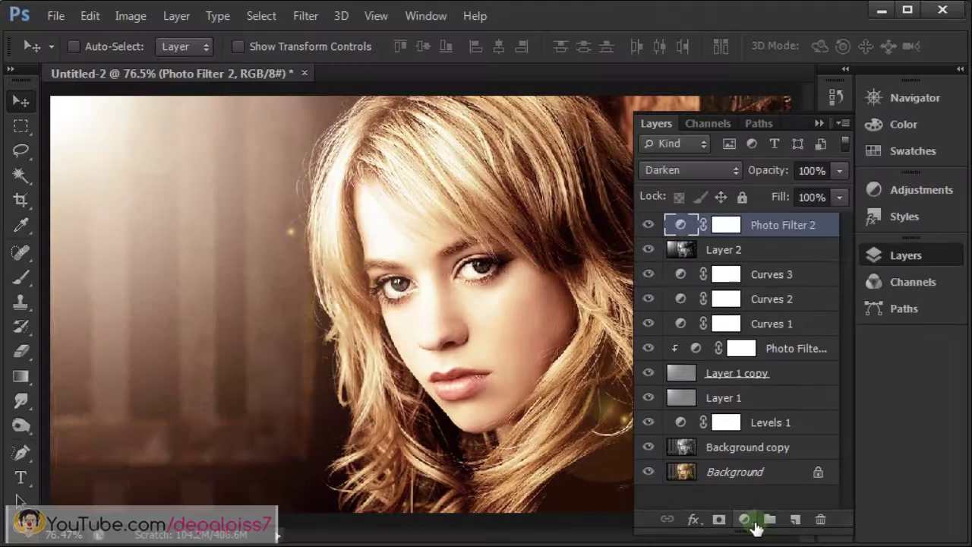
Step: Add a Black & White adjustment layer using the Blue Filter preset
{"action": "left_click", "coordinate": [744, 519]}
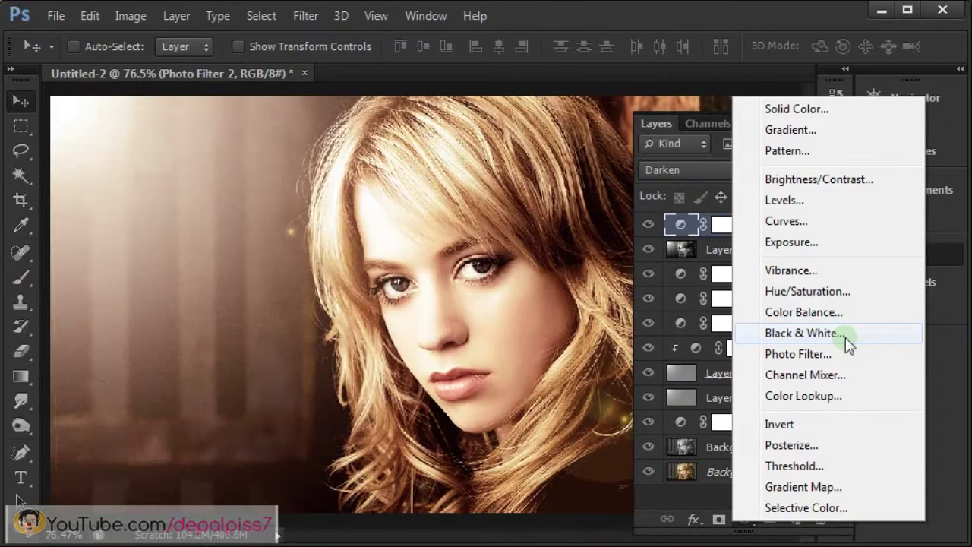
{"action": "left_click", "coordinate": [846, 337]}
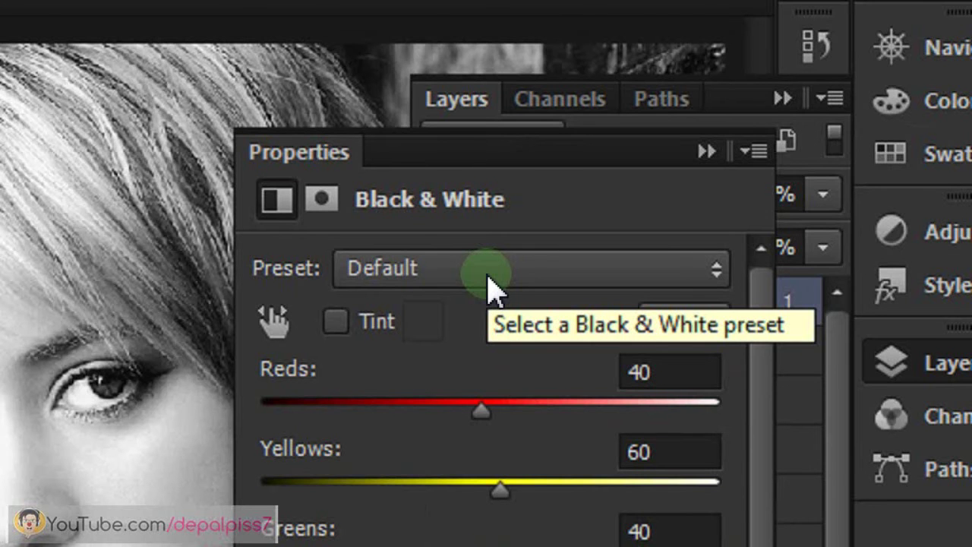
{"action": "left_click", "coordinate": [490, 282]}
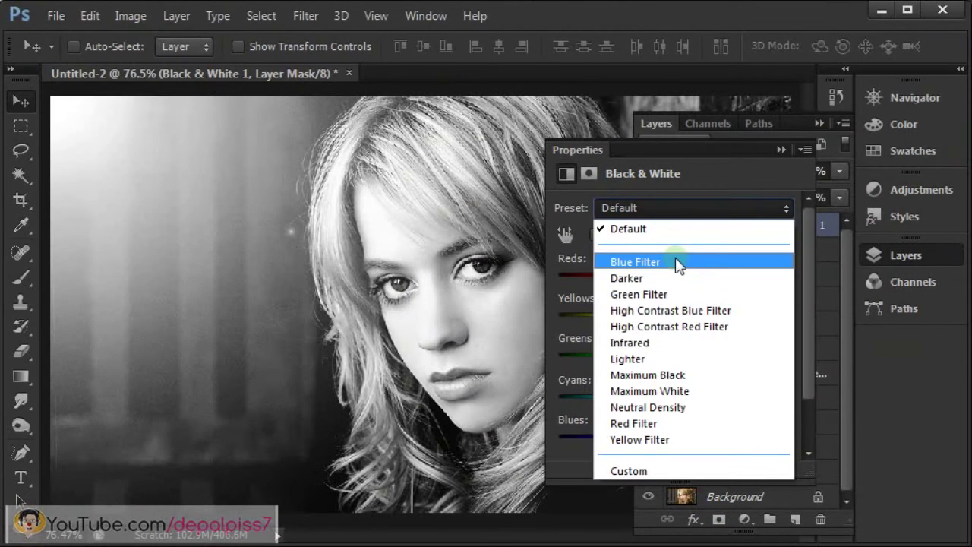
{"action": "left_click", "coordinate": [677, 260]}
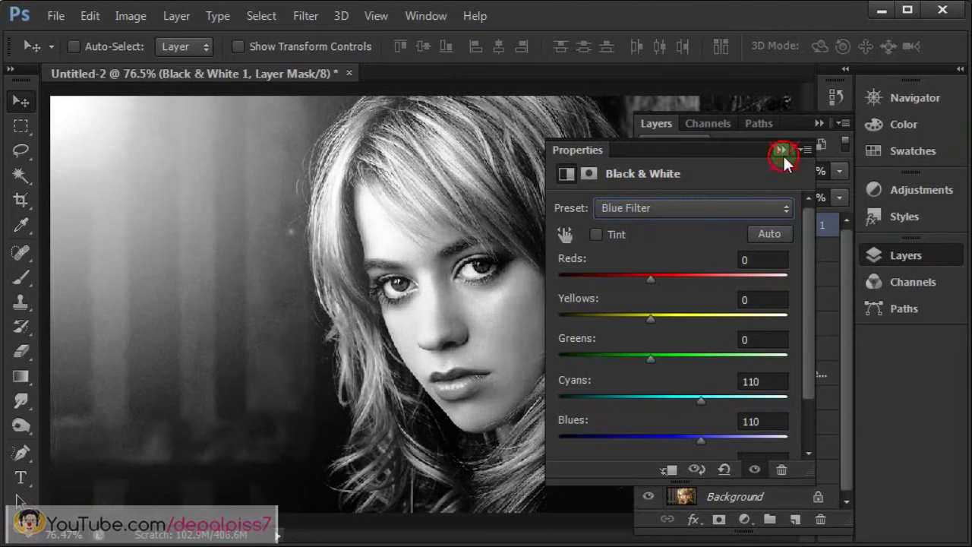
{"action": "left_click", "coordinate": [782, 152]}
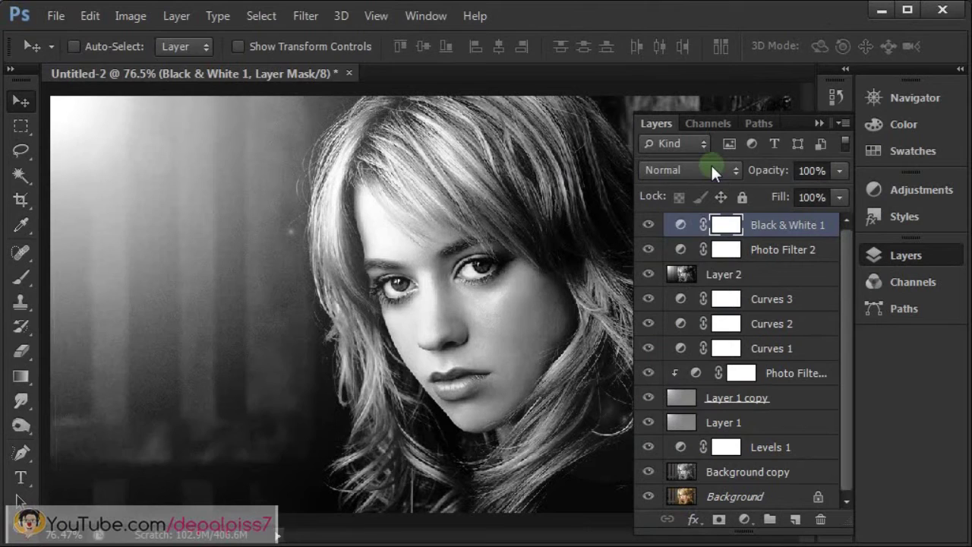
Step: Blend Black & White 1 in Luminosity at 70% opacity and compare before/after
{"action": "left_click", "coordinate": [711, 163]}
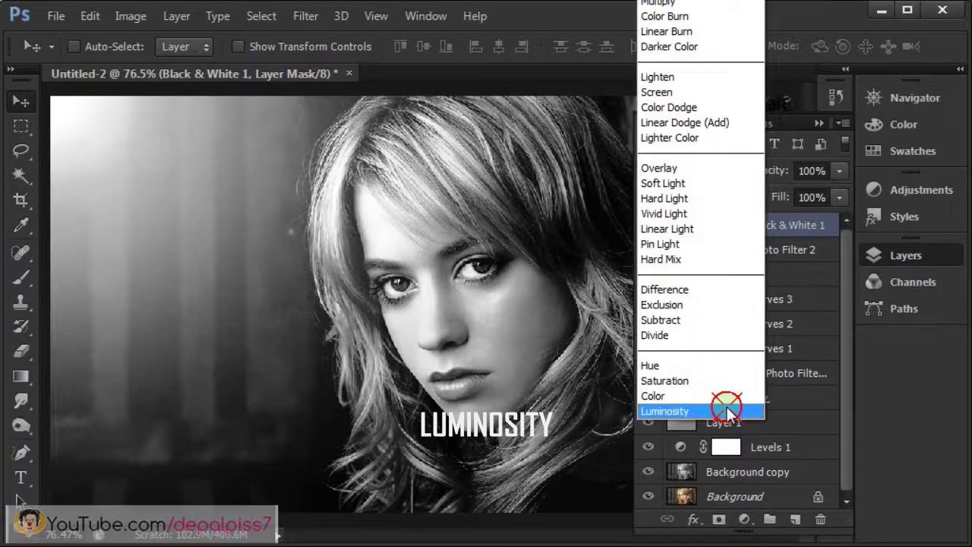
{"action": "left_click", "coordinate": [725, 406]}
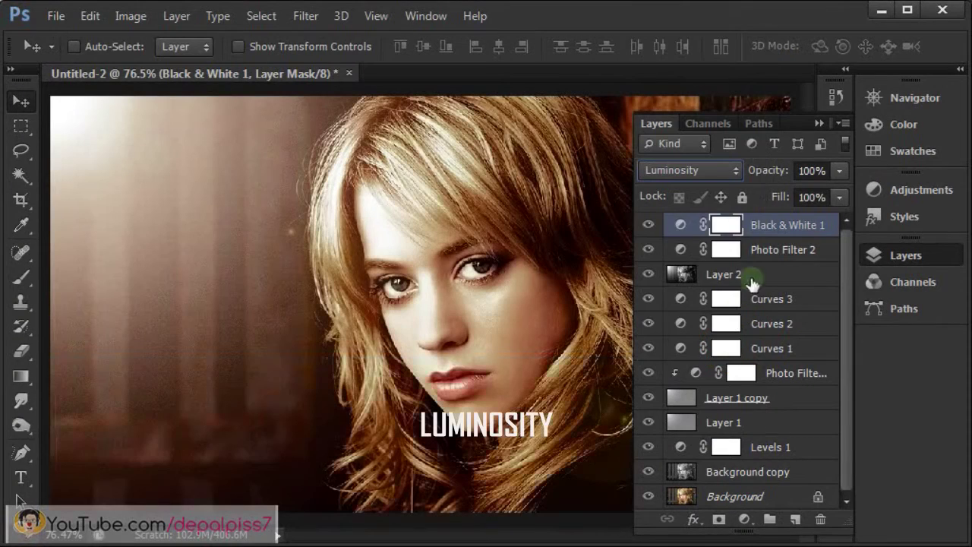
{"action": "left_click", "coordinate": [808, 170]}
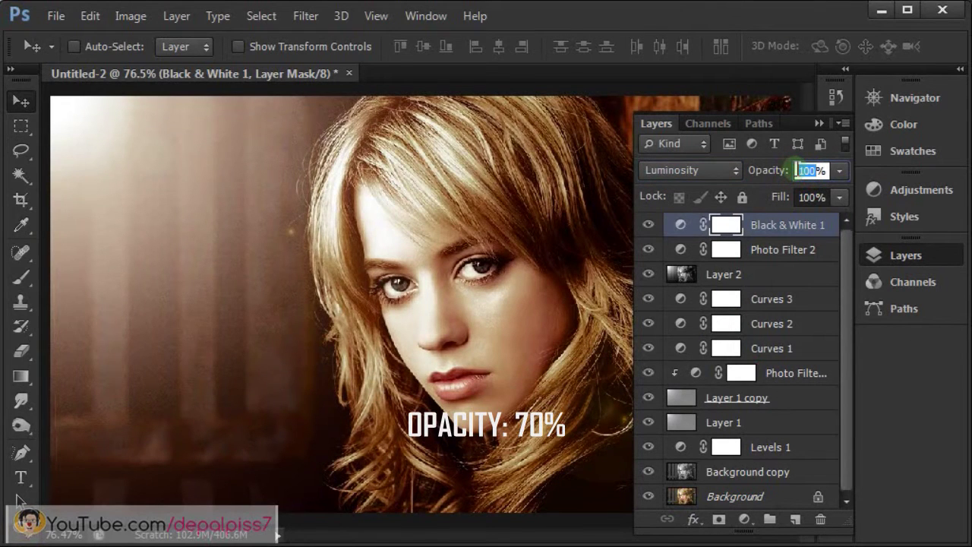
{"action": "type", "text": "70"}
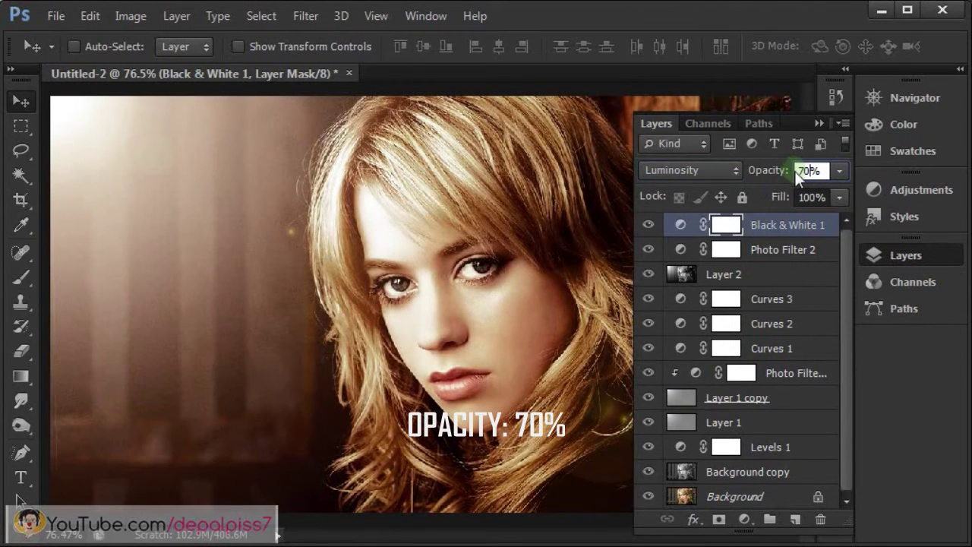
{"action": "left_click", "coordinate": [649, 225]}
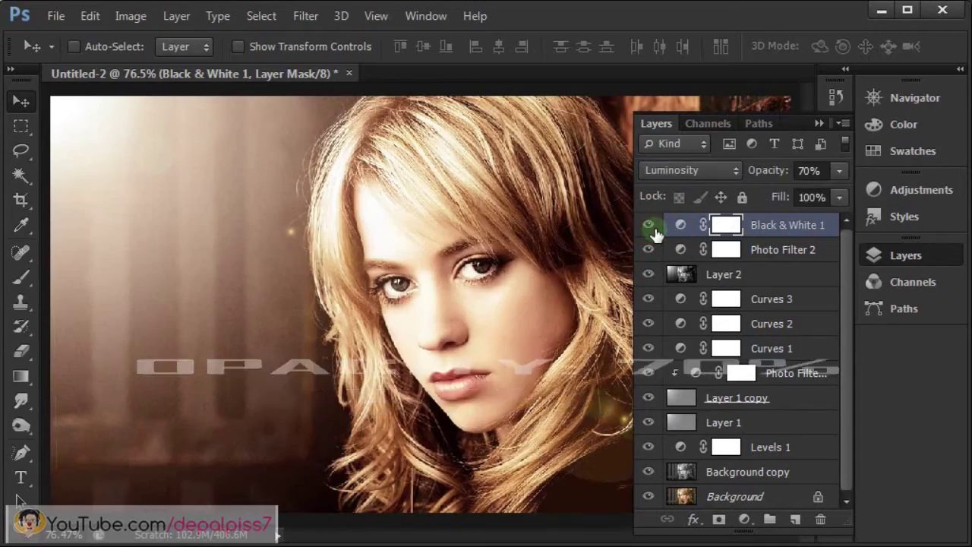
{"action": "left_click", "coordinate": [650, 225]}
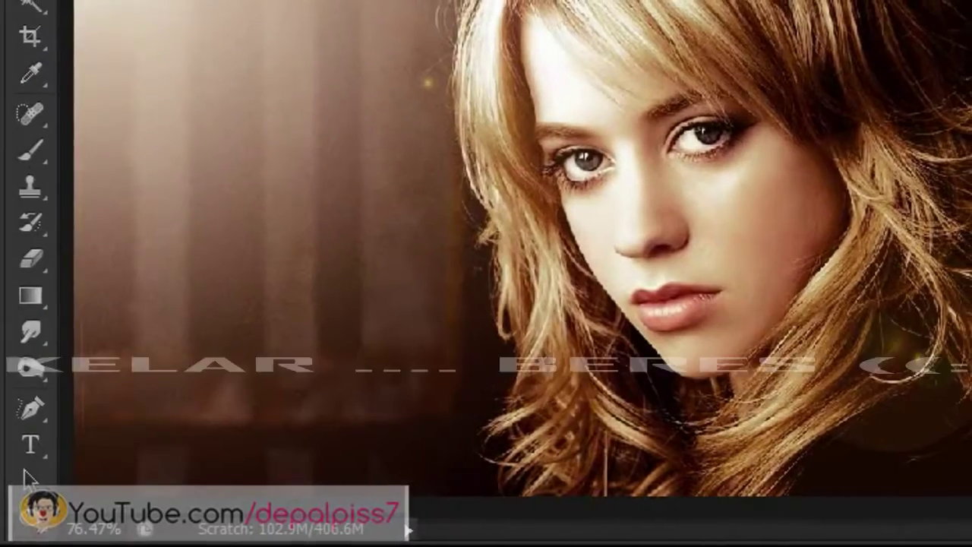